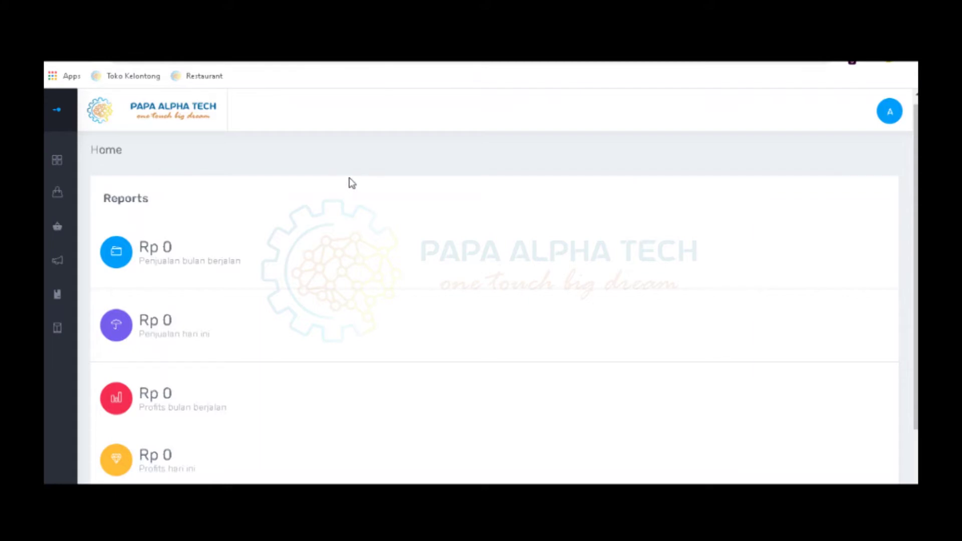
# Scan the Home dashboard, then expand the sidebar to show Master, Pembelian, Penjualan, Retur and Laporan
pyautogui.scroll(-2, 352, 183)
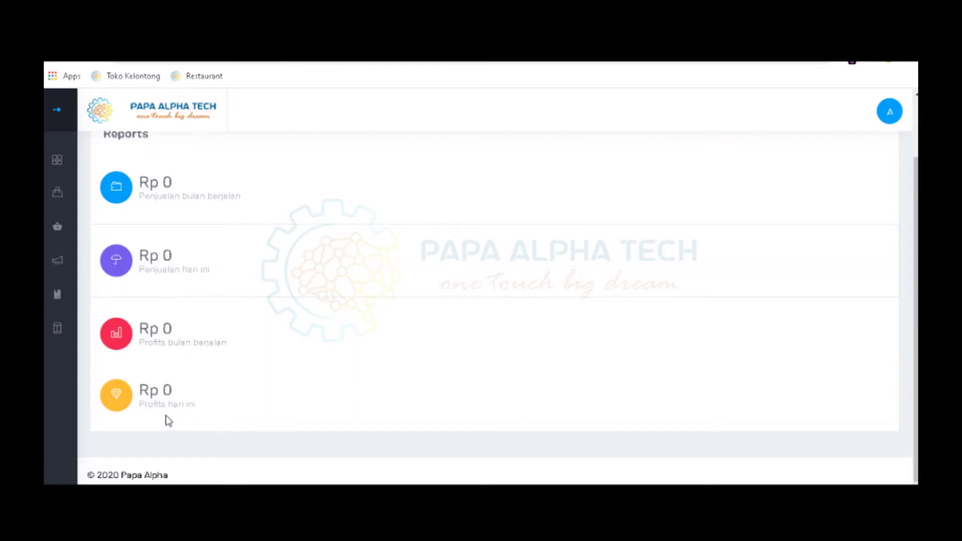
pyautogui.scroll(2, 253, 301)
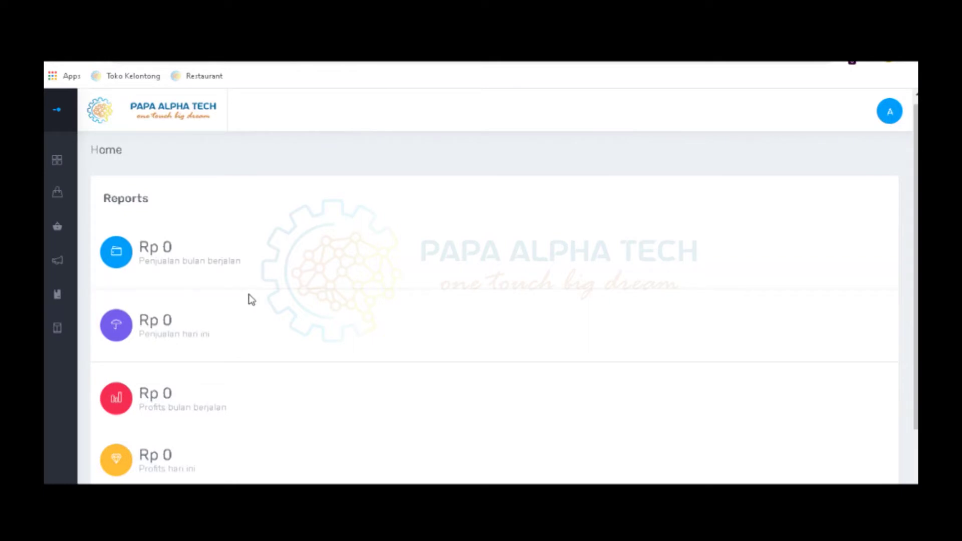
pyautogui.moveTo(45, 328)
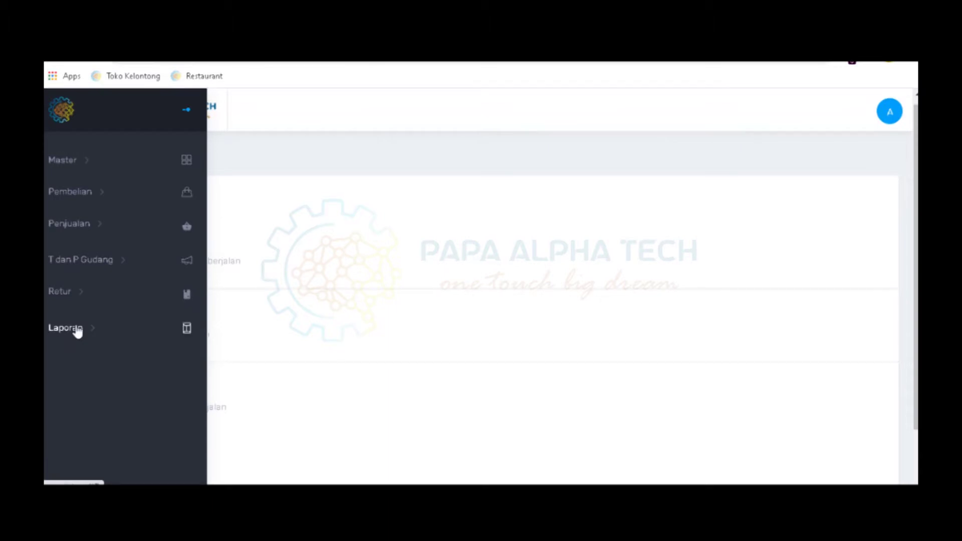
# Open Master › Data Toko to list the TKCOBA0001 DISRO BAJU store
pyautogui.click(67, 166)
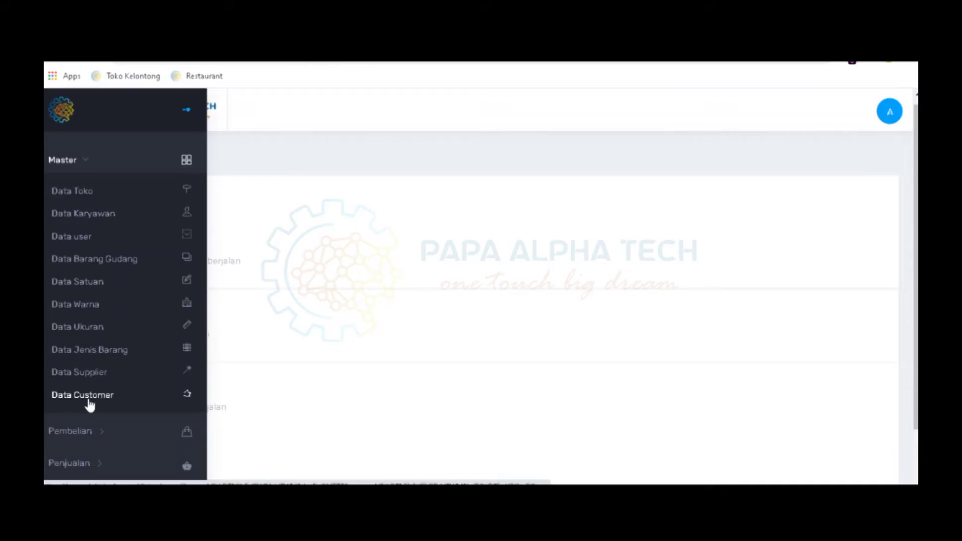
pyautogui.click(86, 195)
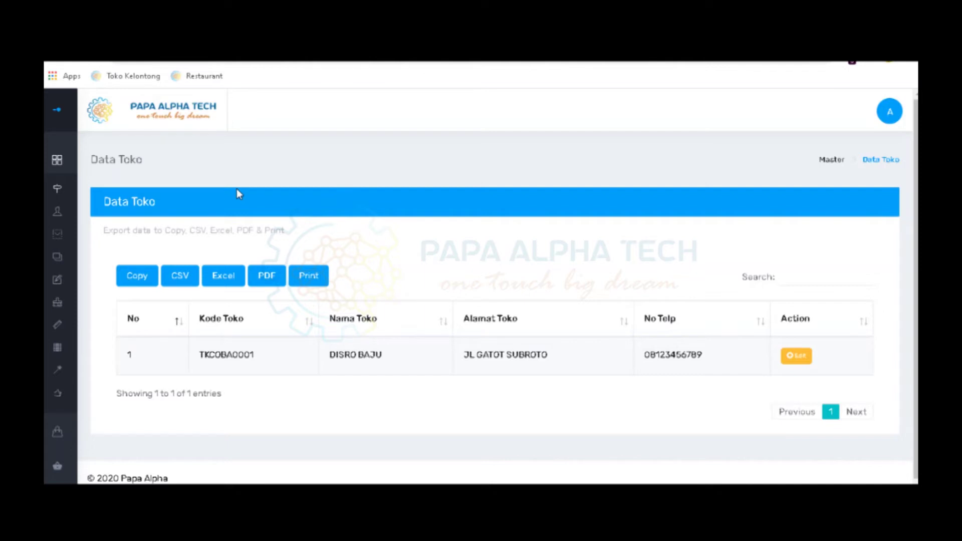
# Open the Data Karyawan list from the Master menu in the sidebar
pyautogui.moveTo(60, 213)
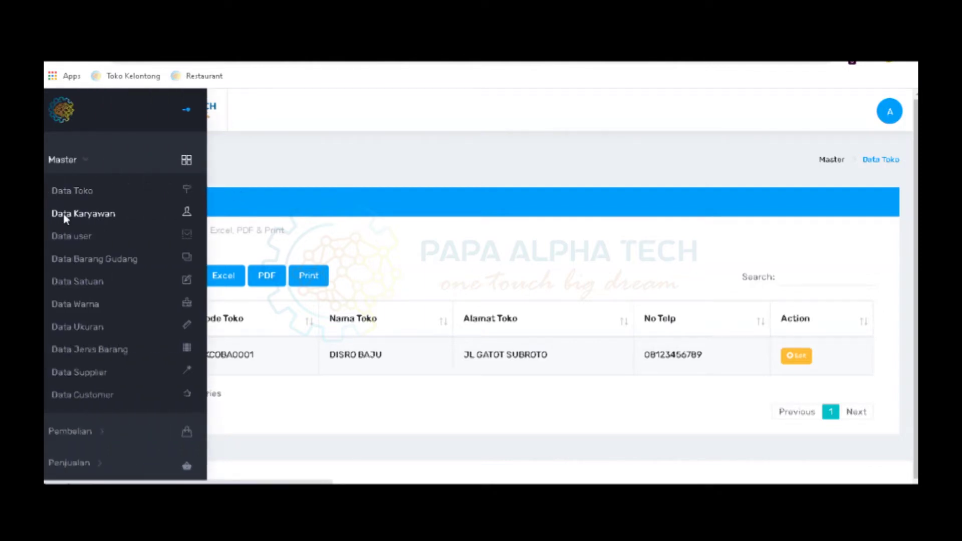
pyautogui.click(64, 214)
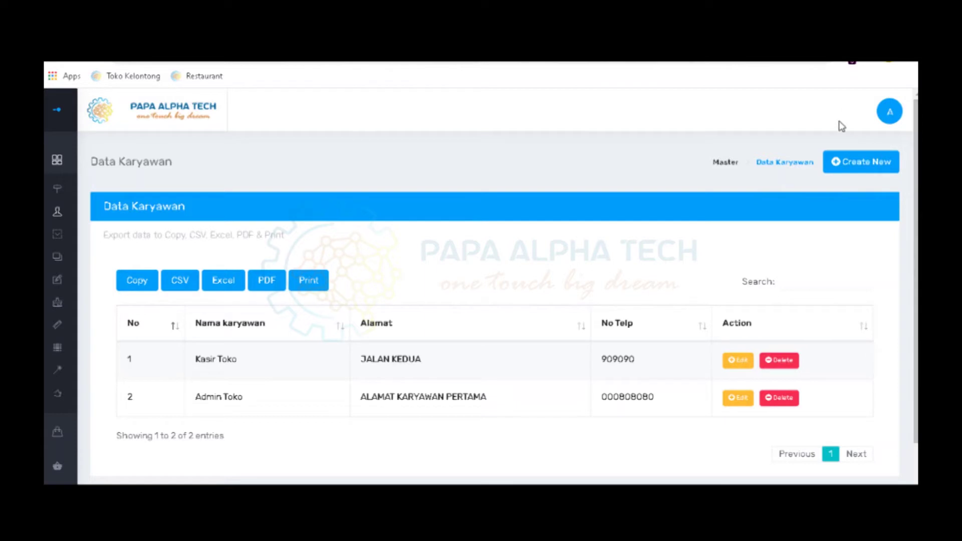
# Start a new employee with their name, birth date 06/07/1991 and male gender
pyautogui.click(852, 169)
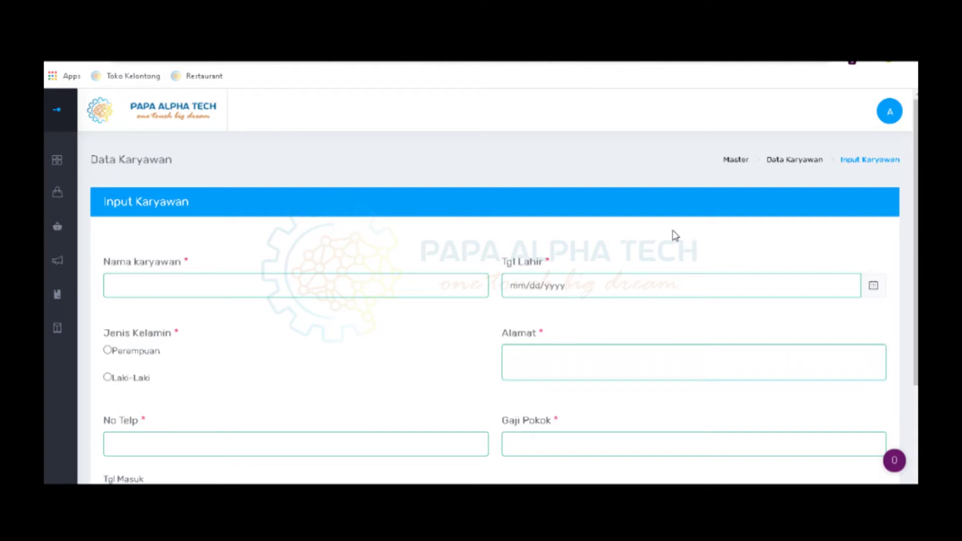
pyautogui.scroll(-1, 671, 231)
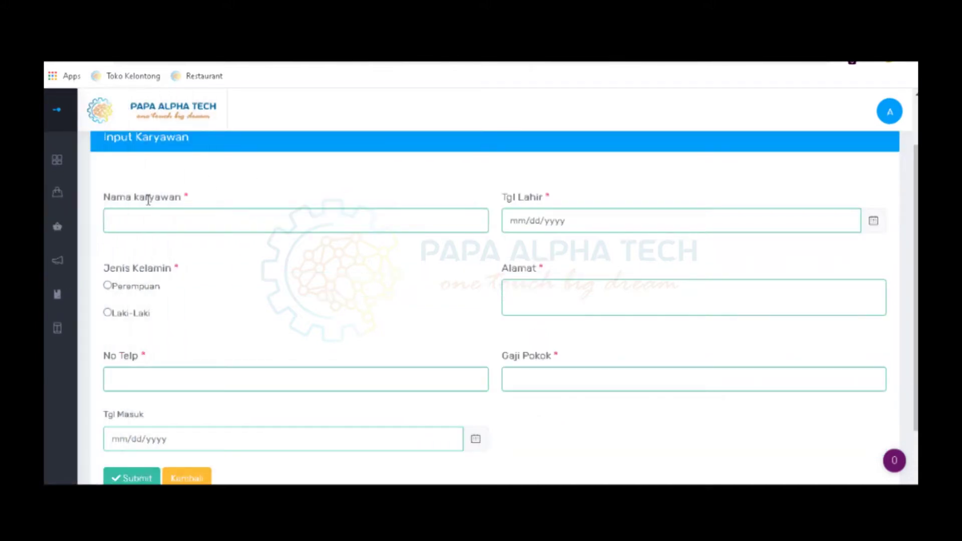
pyautogui.click(144, 222)
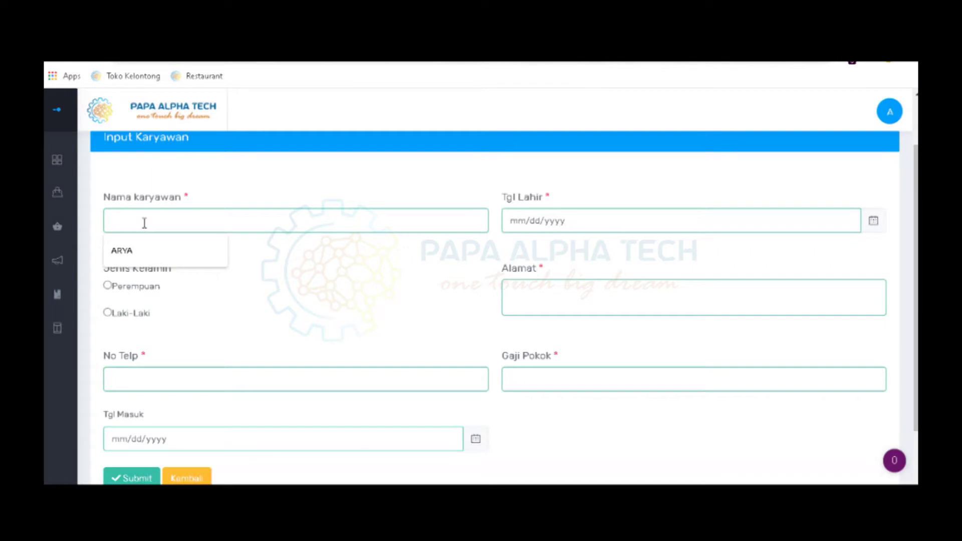
pyautogui.write('ADIT')
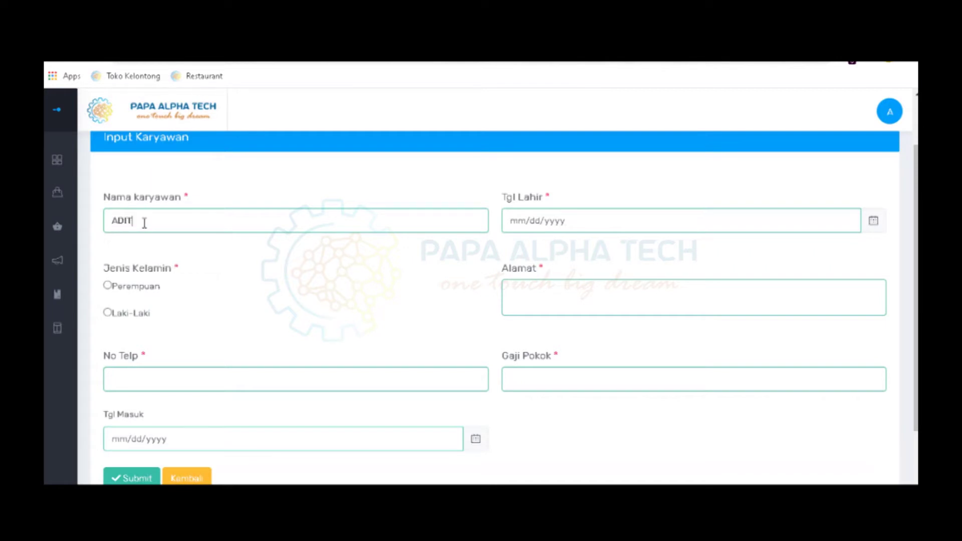
pyautogui.click(577, 220)
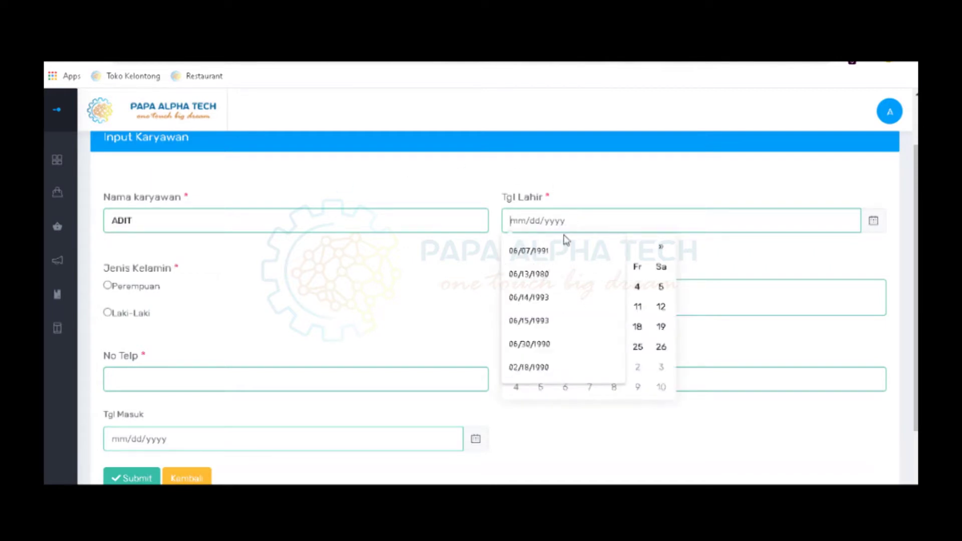
pyautogui.click(545, 250)
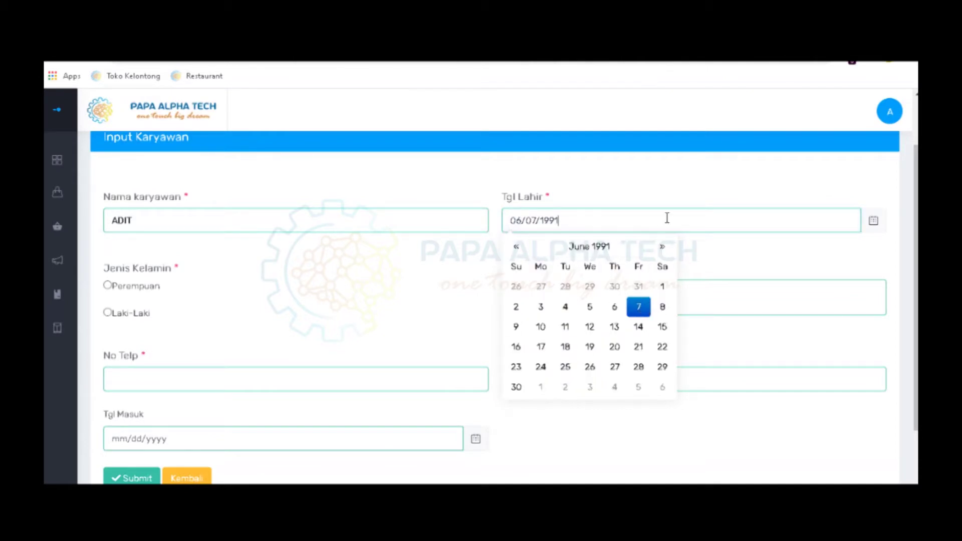
pyautogui.click(111, 321)
pyautogui.click(107, 313)
# Fill in the employee's address, phone number and base salary 2.500.000
pyautogui.click(537, 299)
pyautogui.write('JL A')
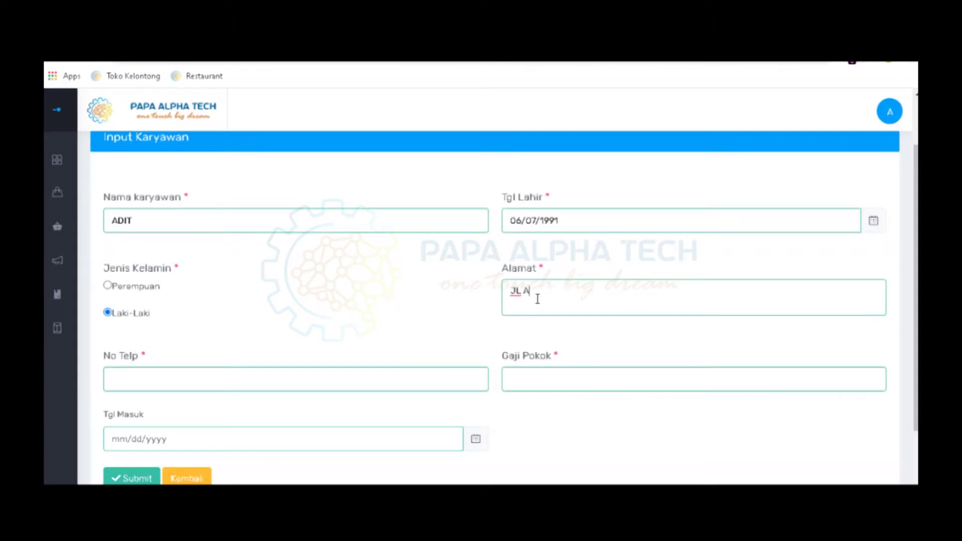
pyautogui.moveTo(119, 394)
pyautogui.click(227, 384)
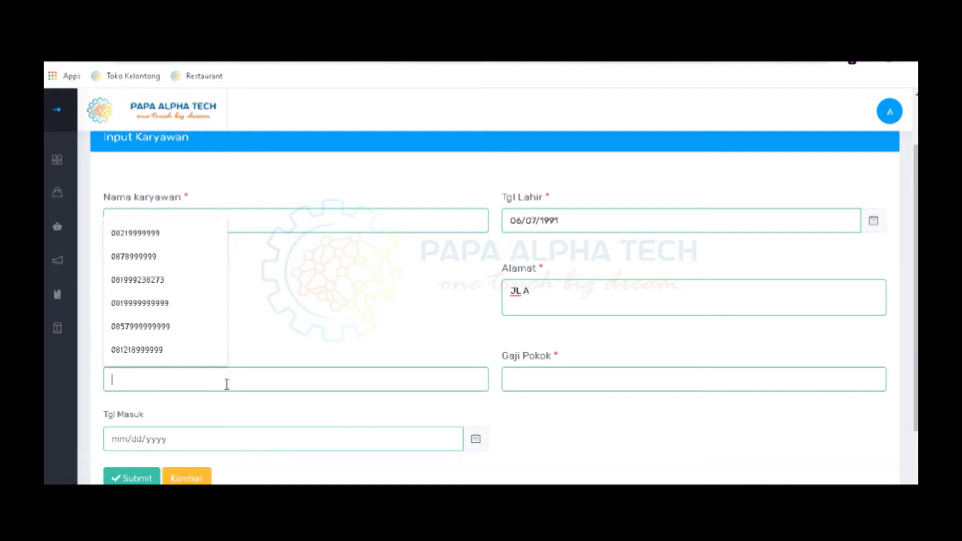
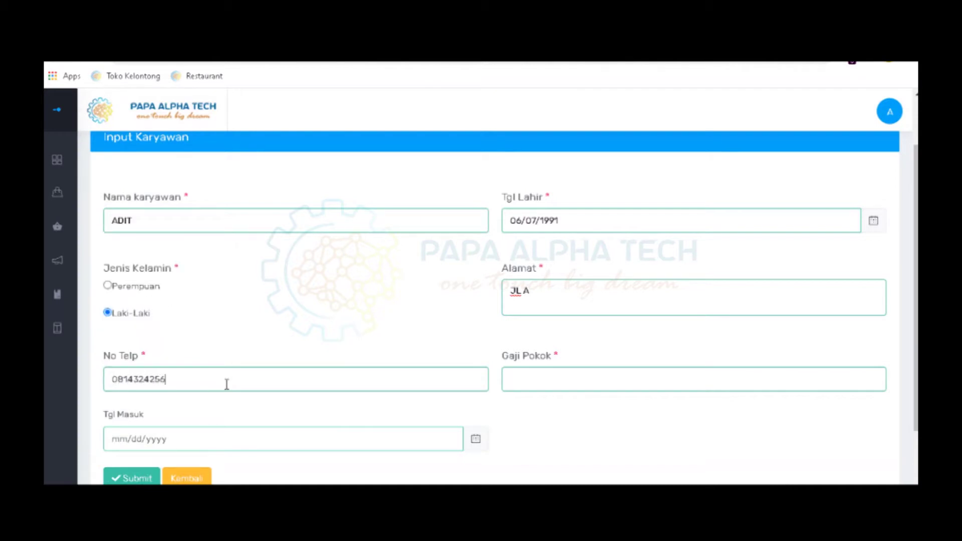
pyautogui.click(608, 382)
pyautogui.write('2.5')
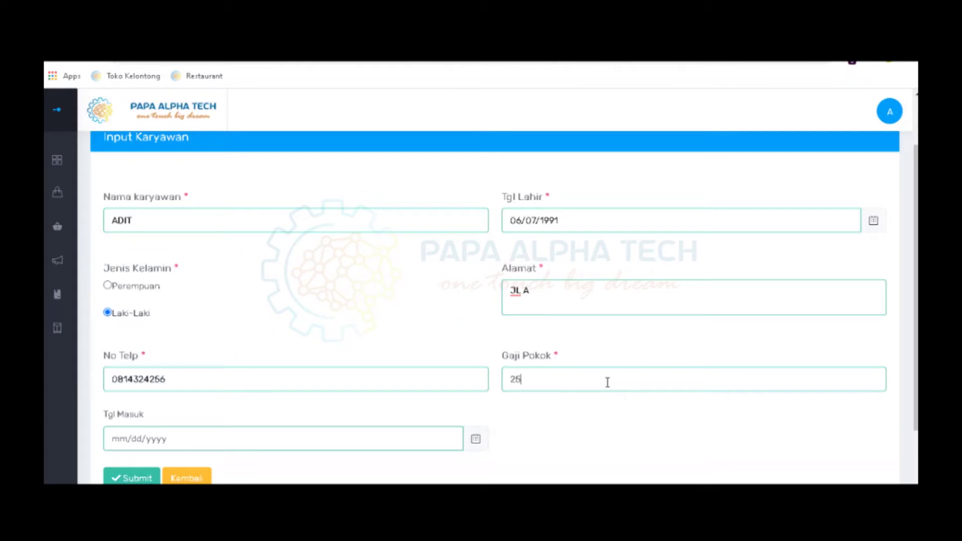
pyautogui.write('00.000')
# Set the start date to 09/07/2020, submit the employee and confirm the saved message
pyautogui.scroll(-2, 146, 358)
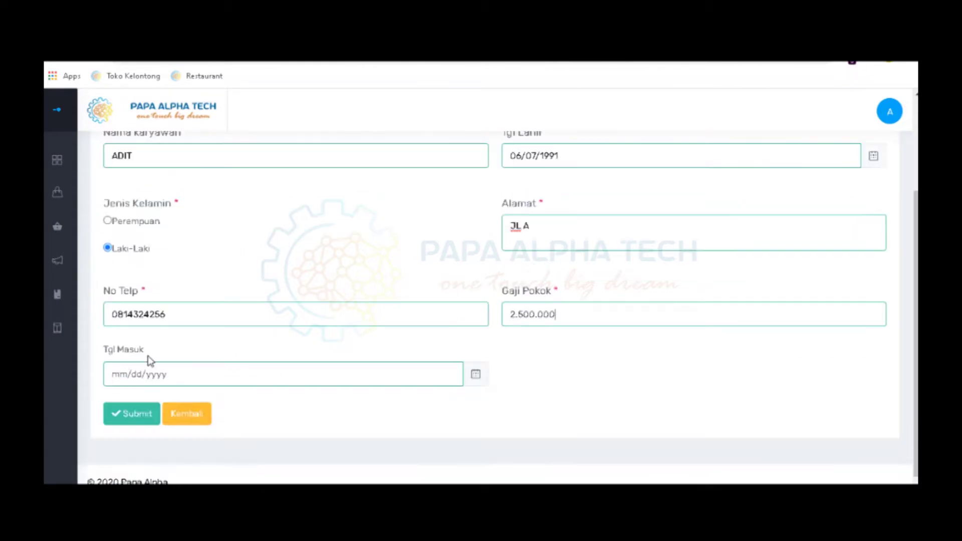
pyautogui.click(185, 381)
pyautogui.click(351, 227)
pyautogui.click(476, 373)
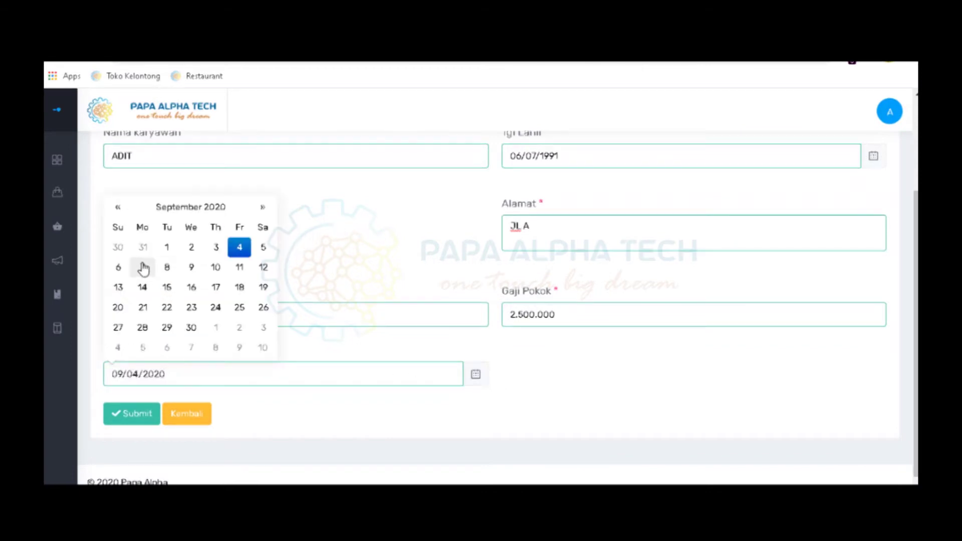
pyautogui.click(142, 267)
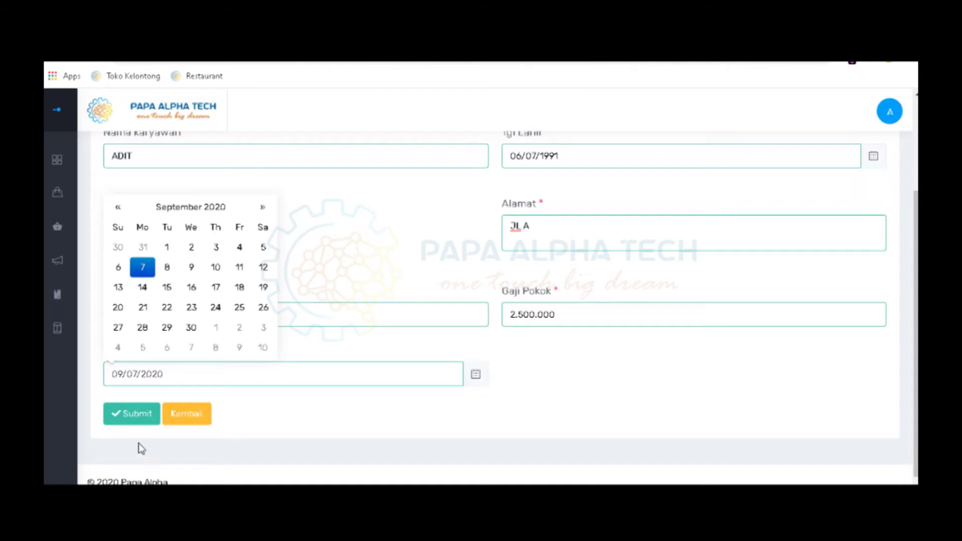
pyautogui.click(129, 421)
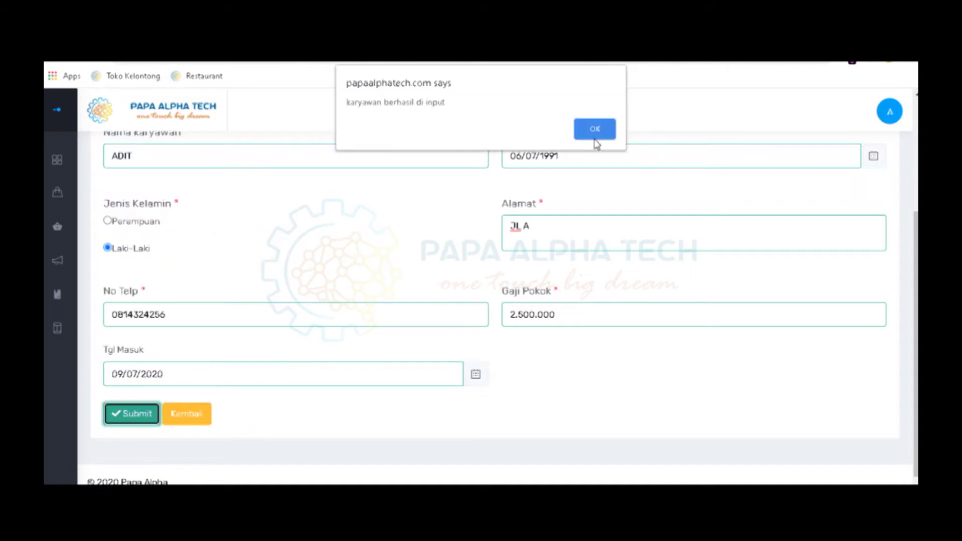
pyautogui.click(594, 139)
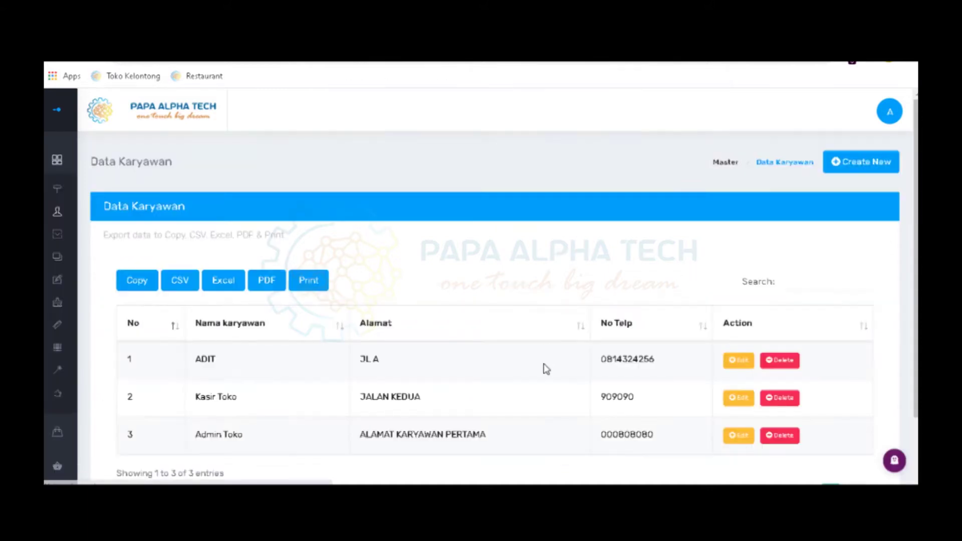
# Check the new employee's row at the top of the Data Karyawan list
pyautogui.scroll(-2, 545, 368)
pyautogui.scroll(2, 546, 368)
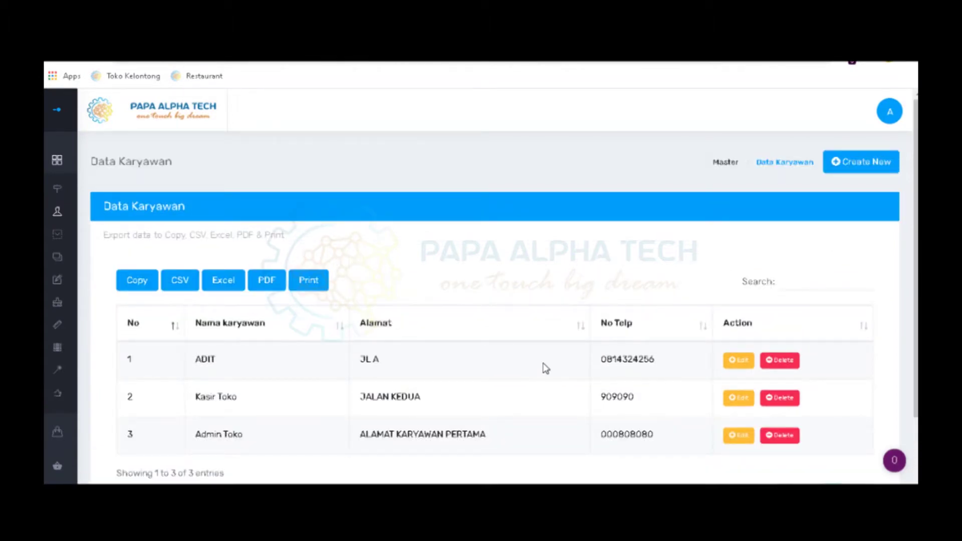
pyautogui.doubleClick(208, 358)
pyautogui.click(454, 255)
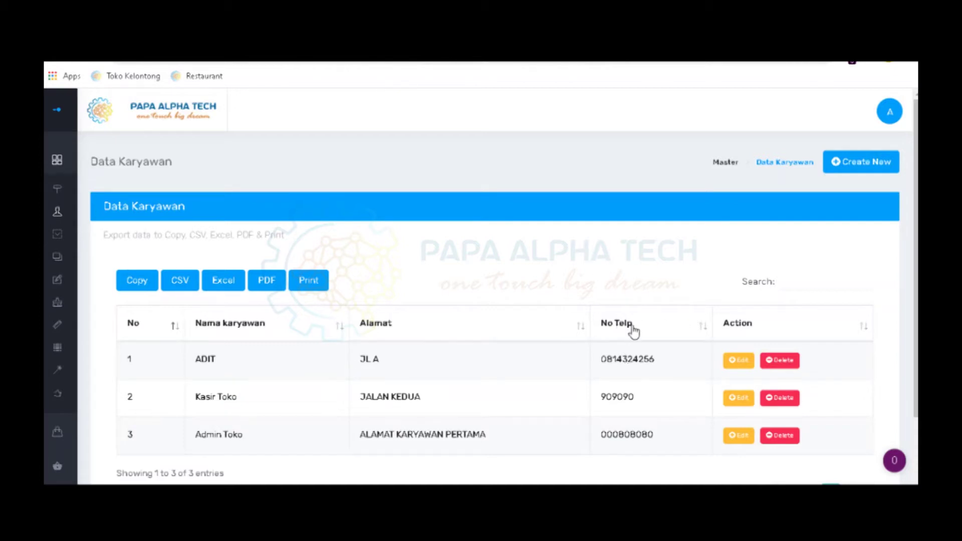
pyautogui.scroll(-1, 647, 360)
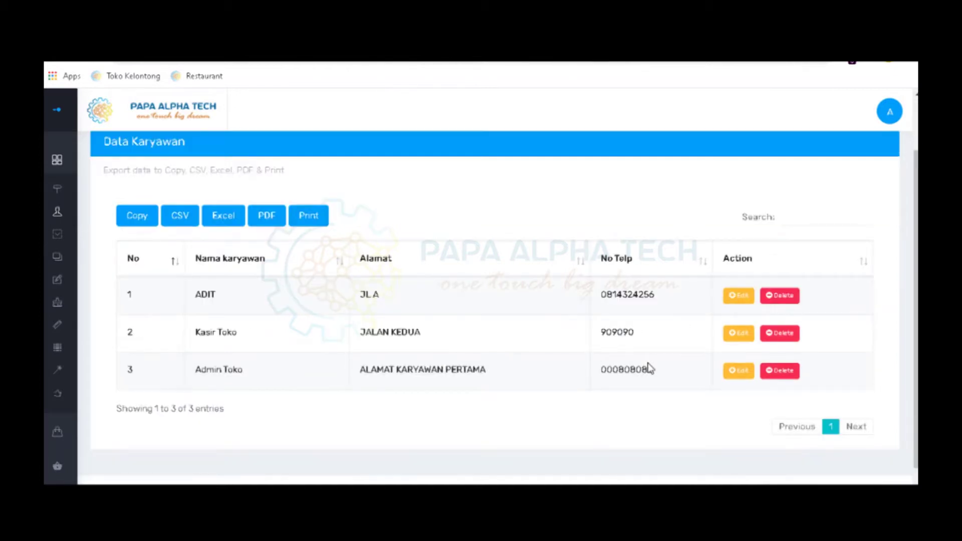
pyautogui.scroll(1, 650, 368)
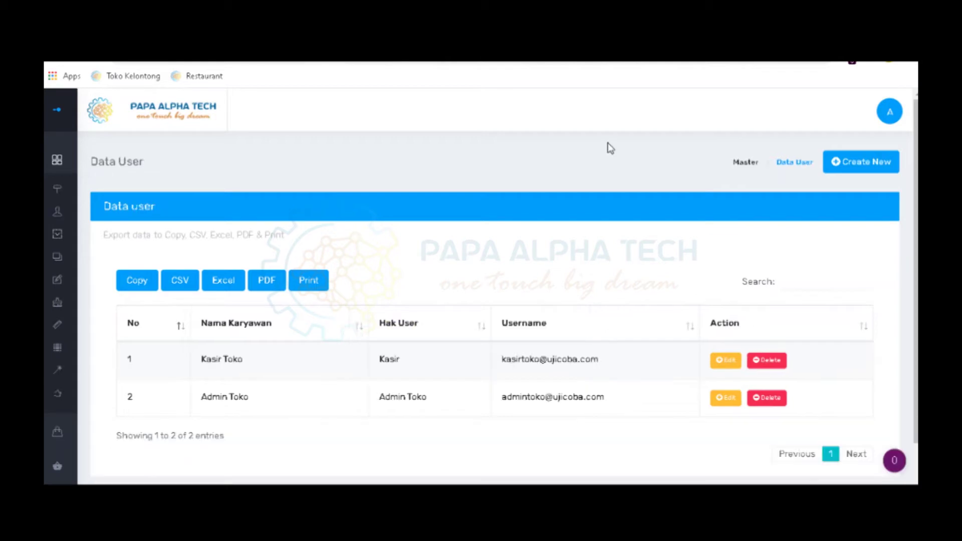
# Start a new user account linked to the new employee with the Kasir role
pyautogui.moveTo(68, 243)
pyautogui.click(853, 160)
pyautogui.click(212, 284)
pyautogui.click(205, 314)
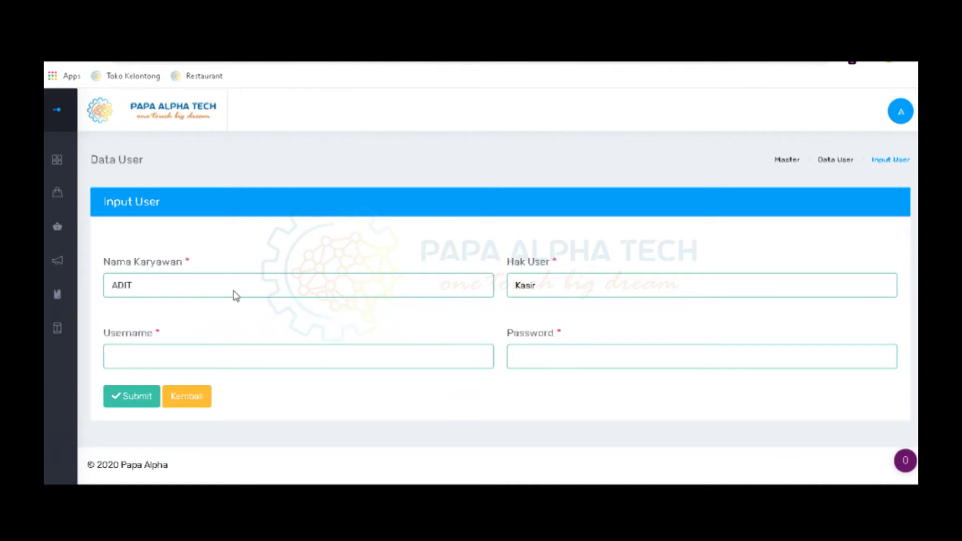
pyautogui.click(560, 294)
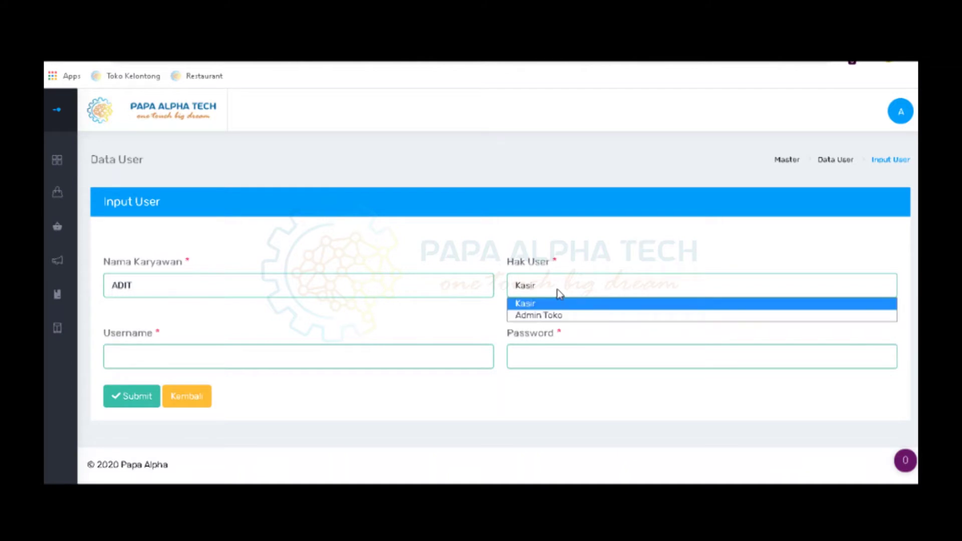
pyautogui.click(525, 304)
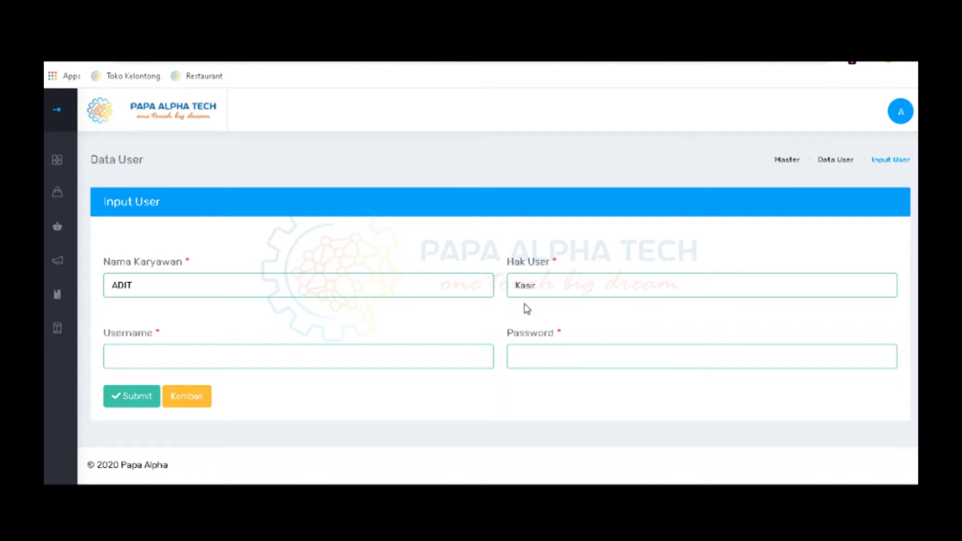
pyautogui.click(565, 284)
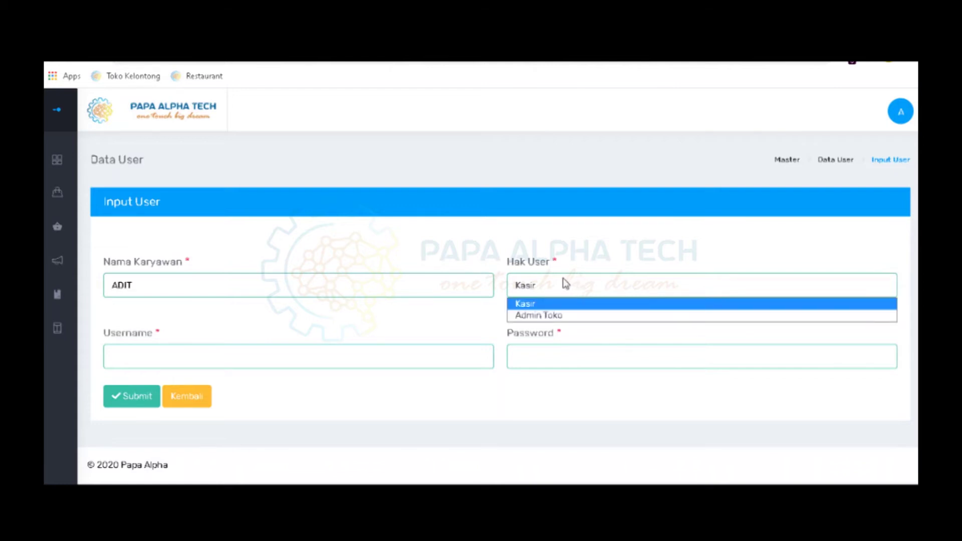
pyautogui.click(547, 307)
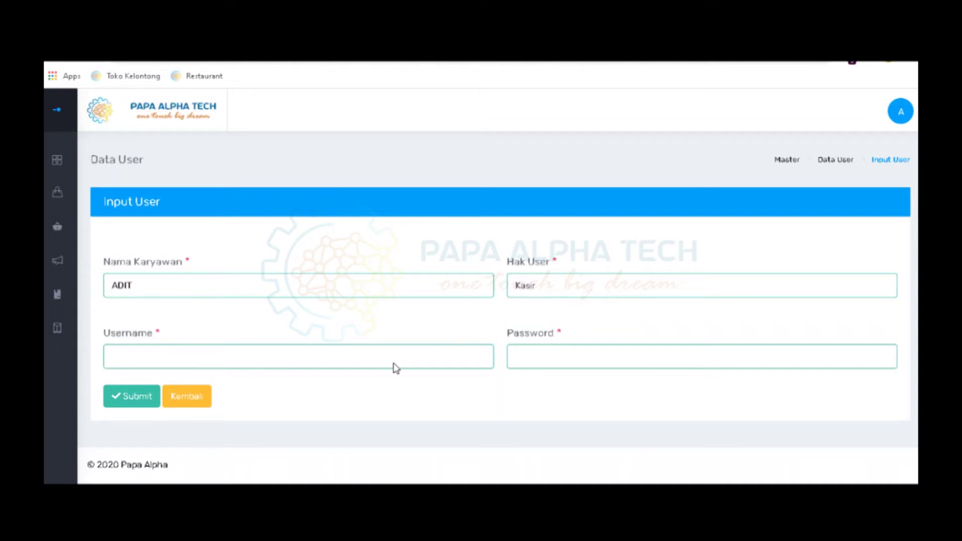
# Enter the account's username and password, then submit and confirm the saved message
pyautogui.click(268, 354)
pyautogui.write('adit001')
pyautogui.click(577, 351)
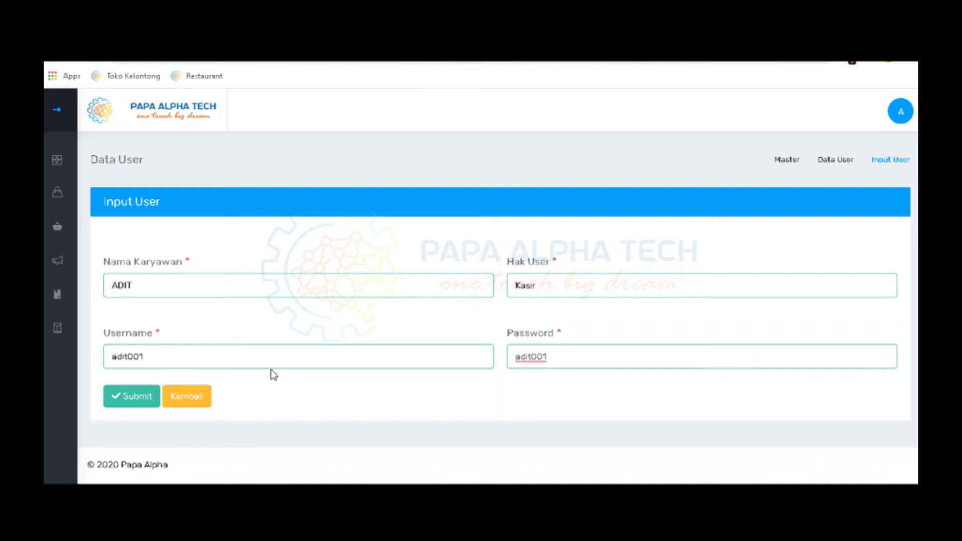
pyautogui.click(129, 397)
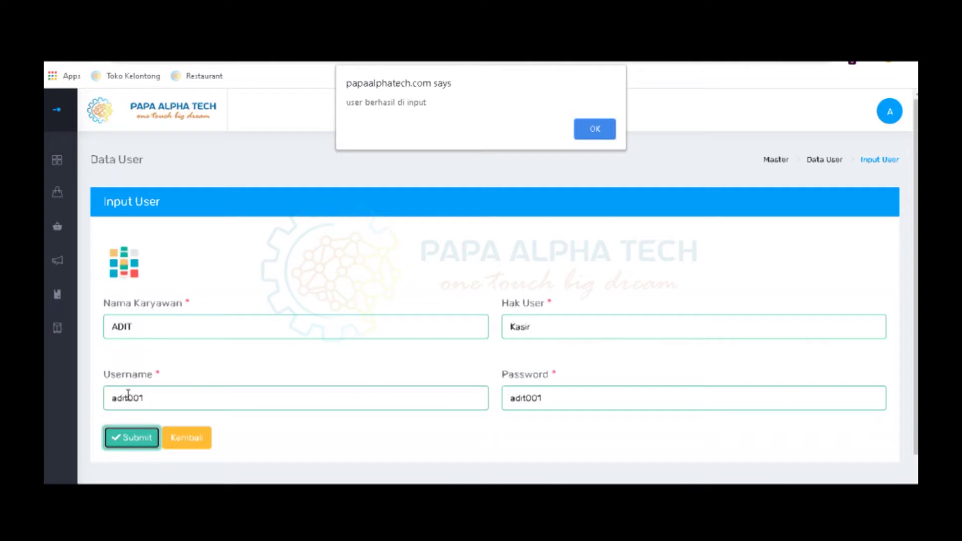
pyautogui.click(611, 133)
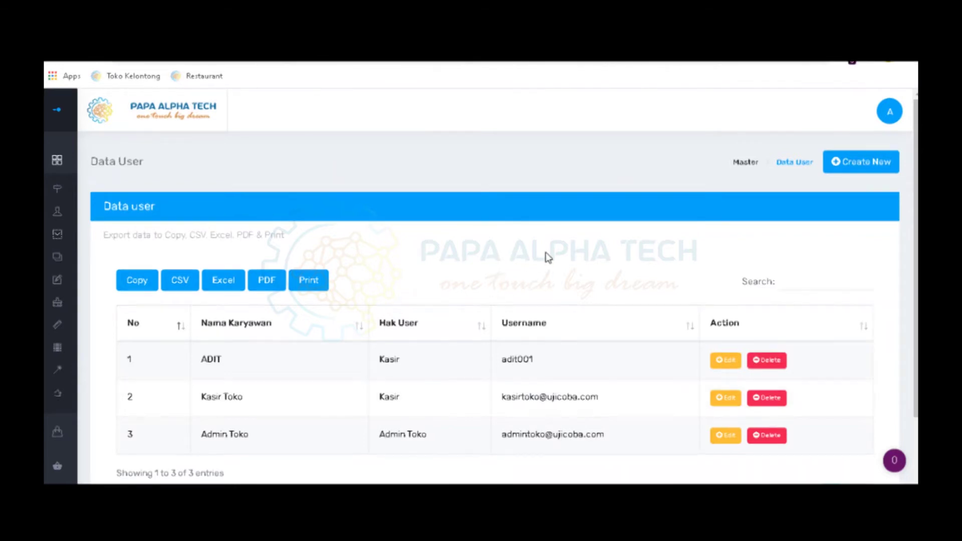
# Check the new cashier's name and username in row 1 of the Data User list
pyautogui.doubleClick(212, 361)
pyautogui.doubleClick(511, 359)
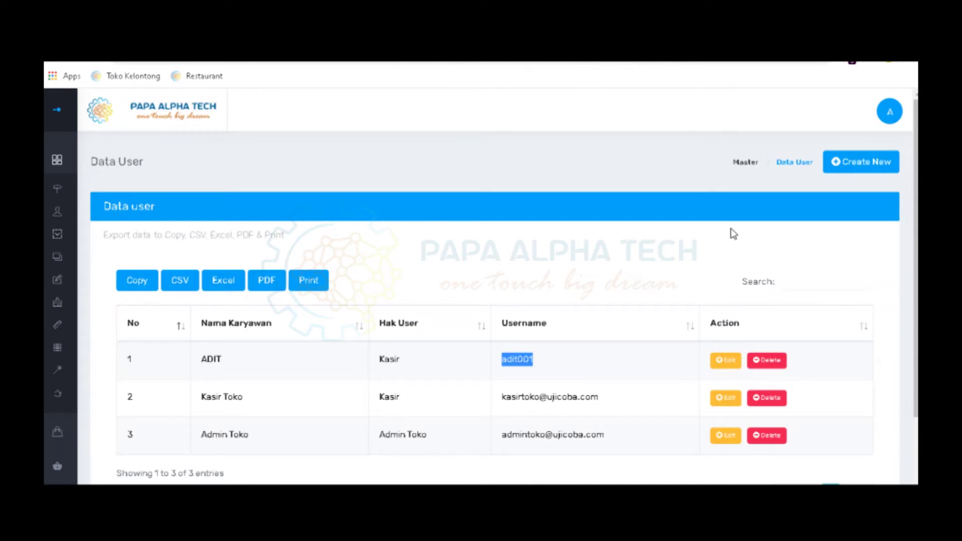
pyautogui.moveTo(66, 245)
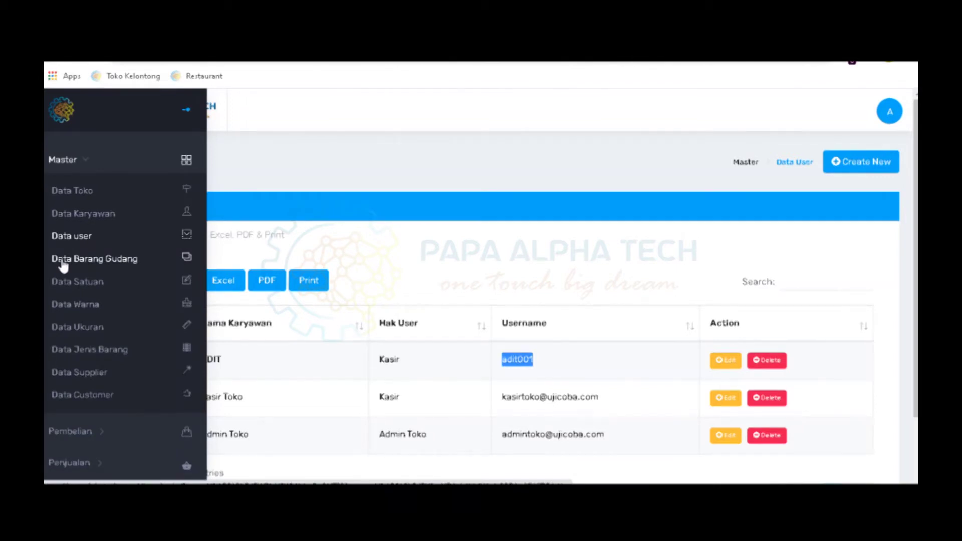
# Open Data Barang Gudang and start adding a new warehouse item
pyautogui.click(63, 265)
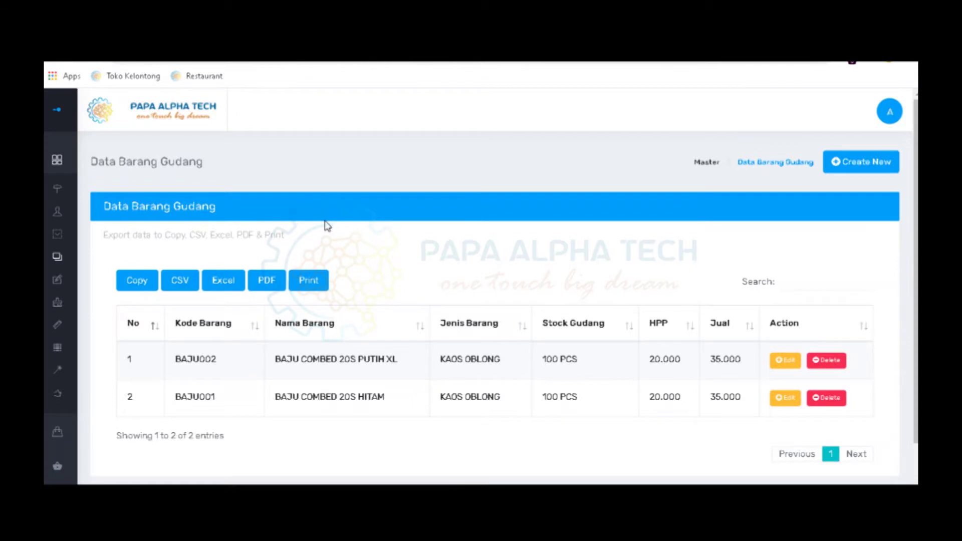
pyautogui.click(857, 169)
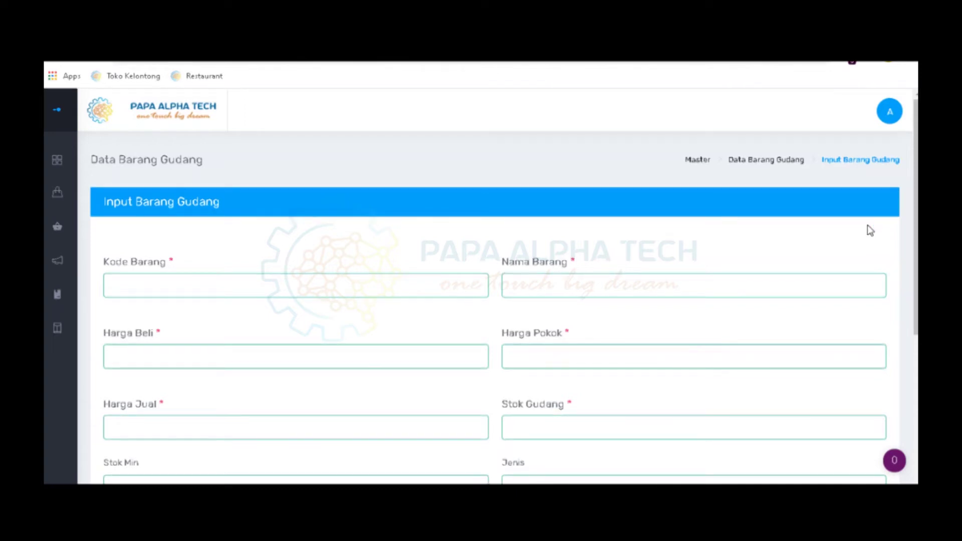
# Look over the Input Barang Gudang form's presets: KAOS OBLONG, ALL SIZE, MERAH MUDA, PCS
pyautogui.scroll(-1, 902, 235)
pyautogui.scroll(-2, 876, 243)
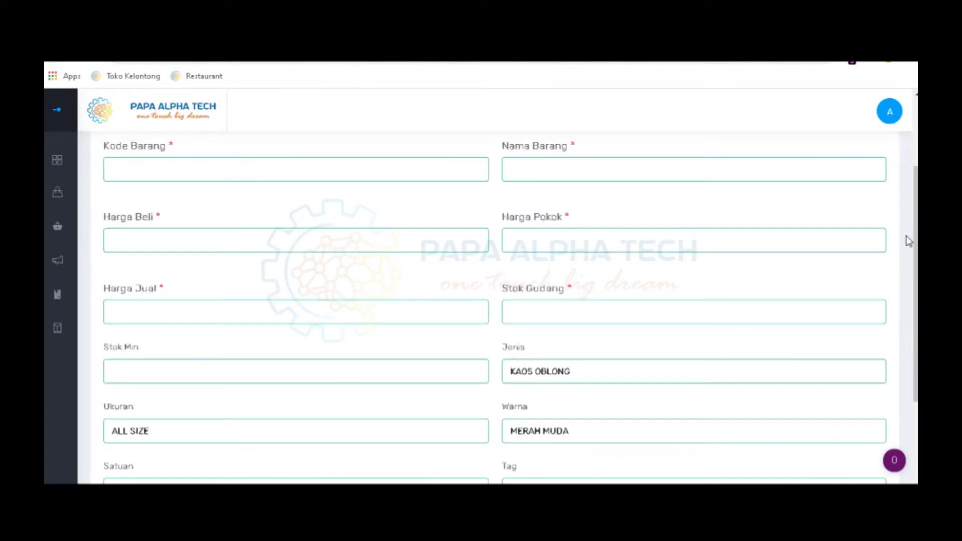
pyautogui.moveTo(916, 232); pyautogui.dragTo(908, 203)
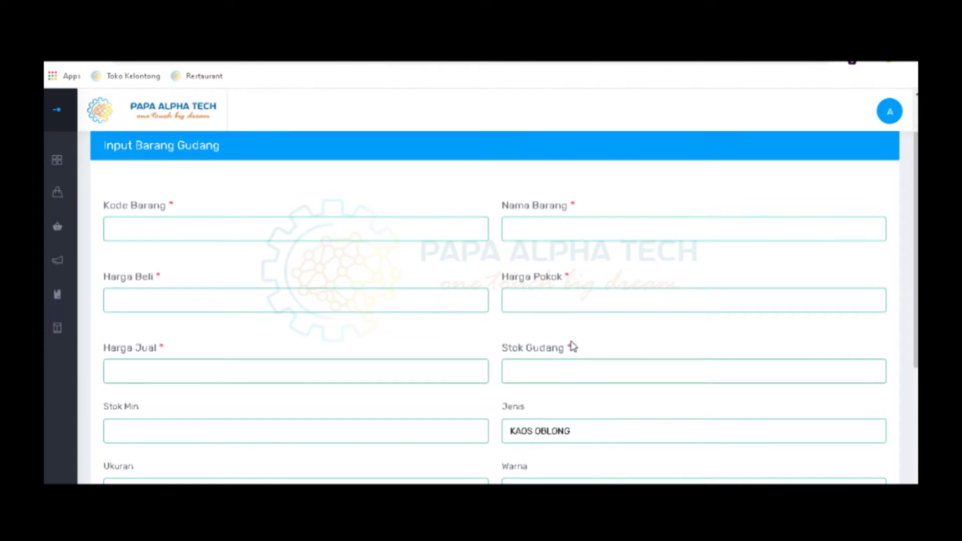
pyautogui.scroll(-1, 573, 347)
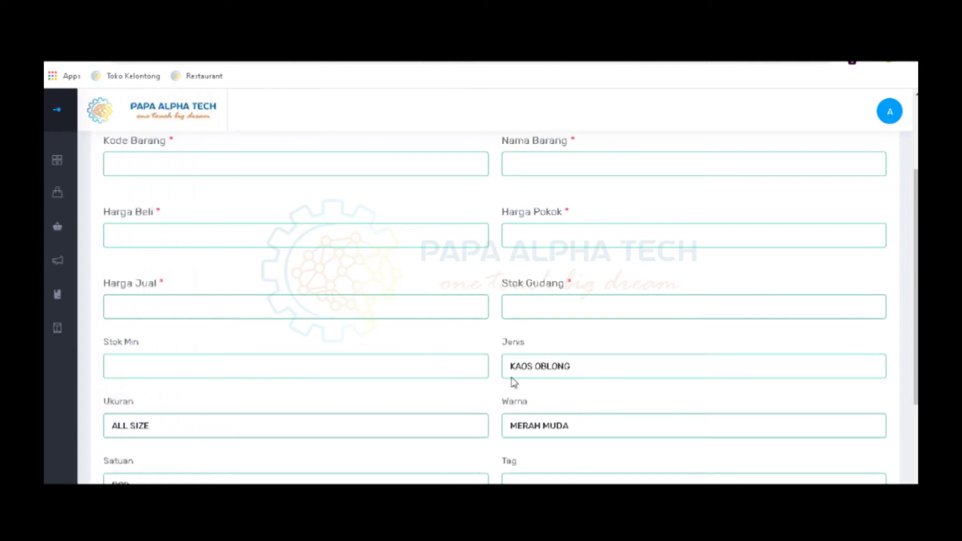
pyautogui.scroll(-2, 501, 386)
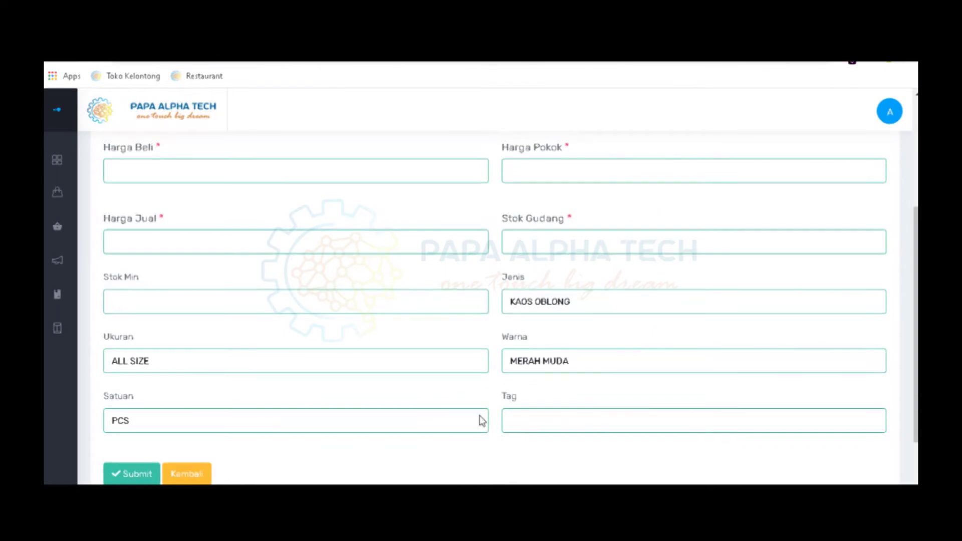
pyautogui.scroll(3, 604, 379)
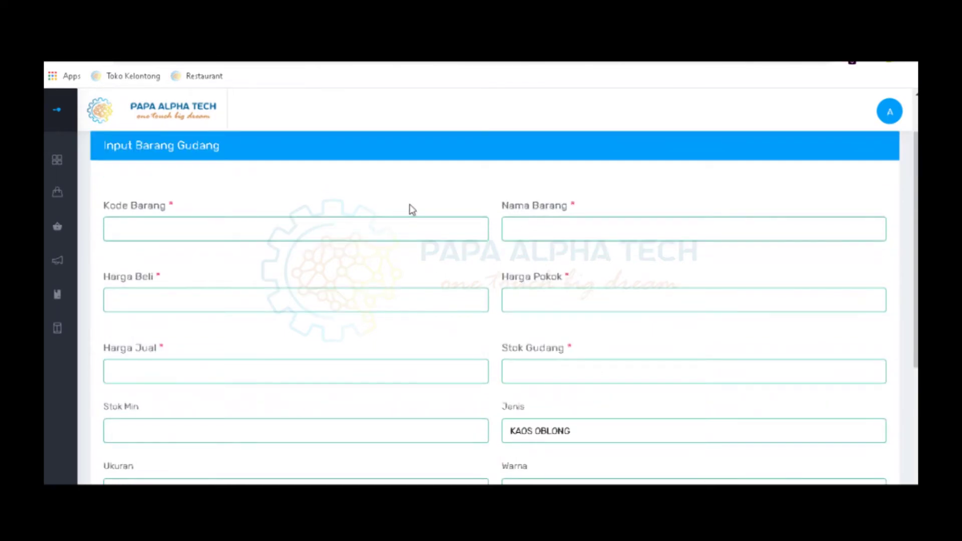
# Enter item code BAJU003 and name KAOS COMBED 20S MERAH MAROON XL
pyautogui.click(404, 230)
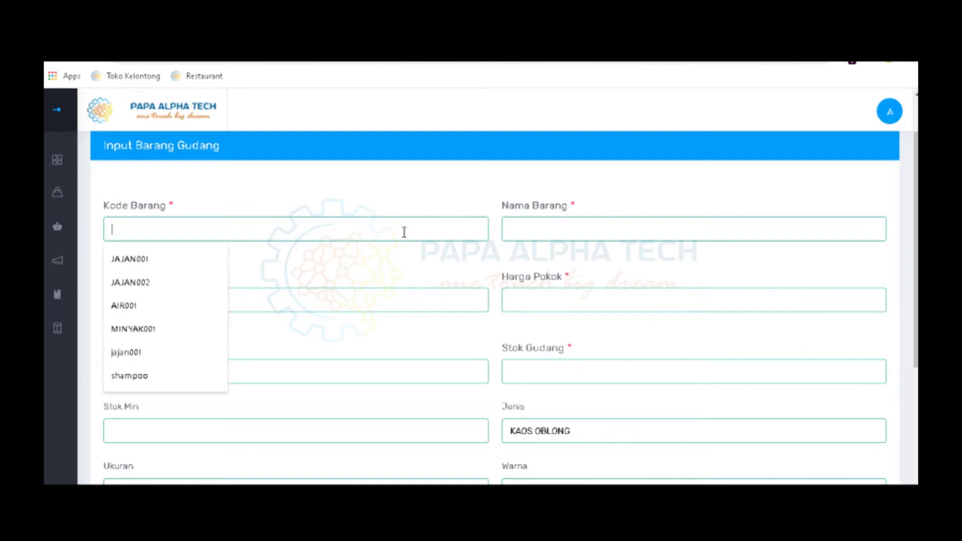
pyautogui.write('BAJU003')
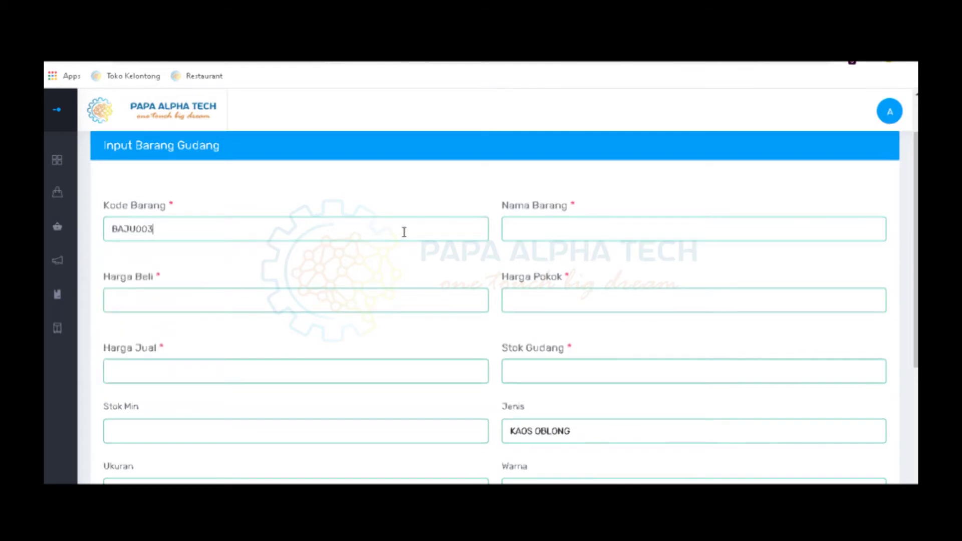
pyautogui.press('Tab')
pyautogui.write('KAOS COMBED ')
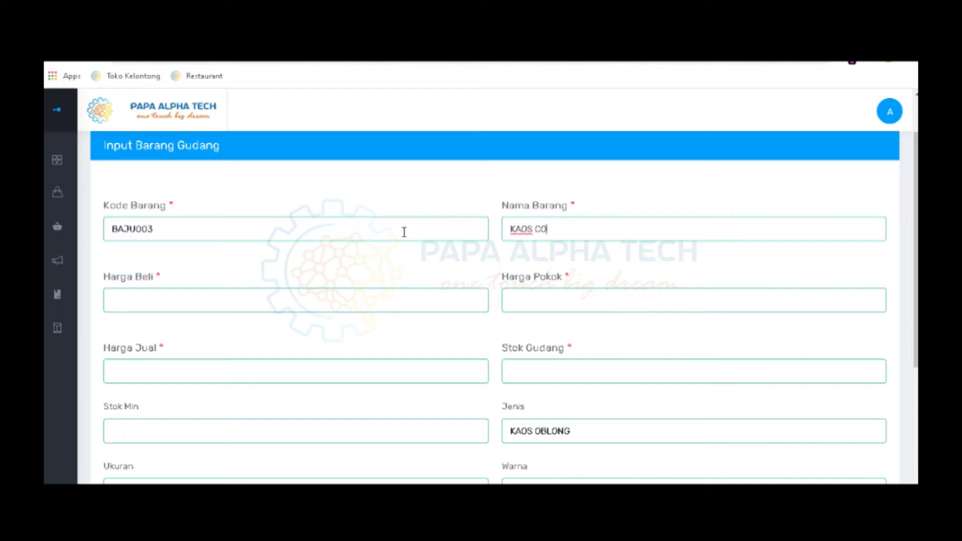
pyautogui.write('20S')
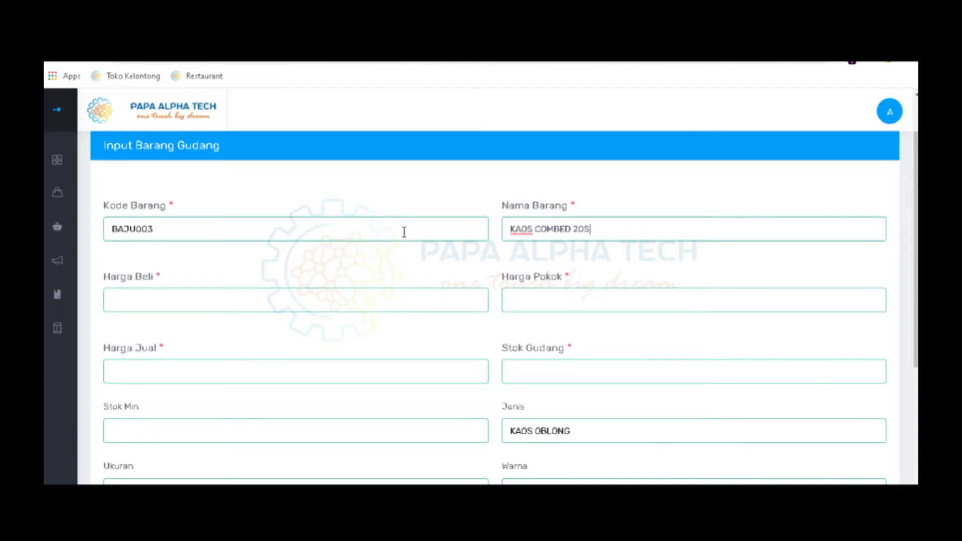
pyautogui.write(' MERAH MAROON XL')
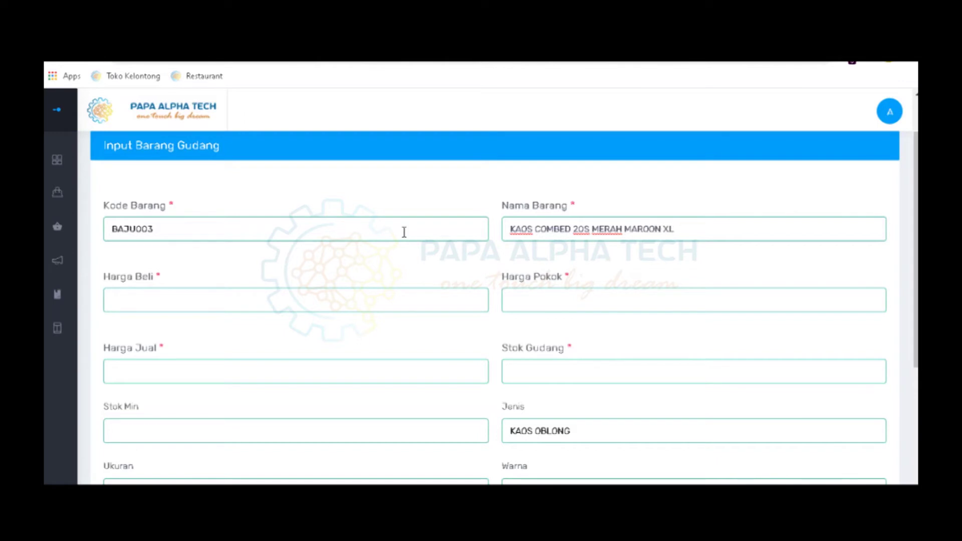
# Enter purchase 20.000, cost 20.000 and selling 35.000 prices, stock 100, minimum stock 100
pyautogui.press('Tab')
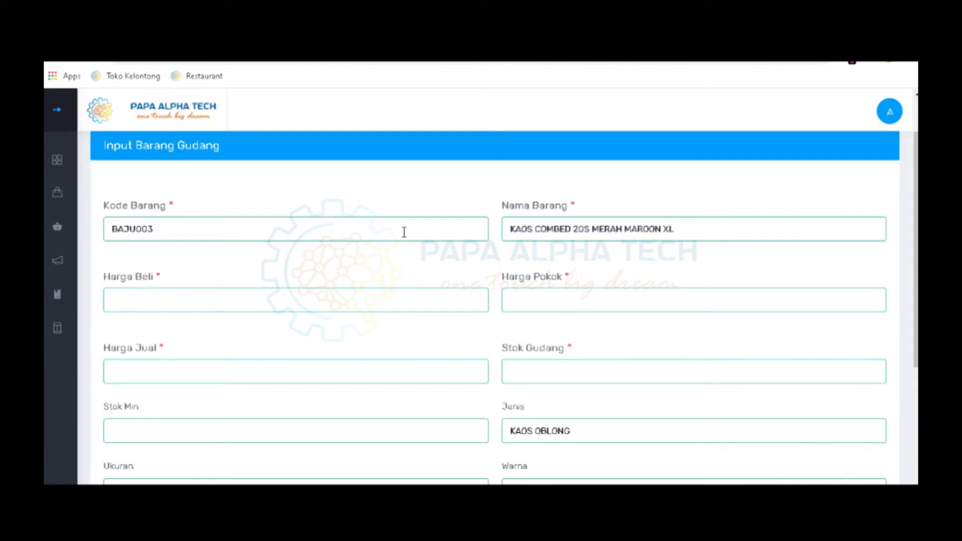
pyautogui.write('200000')
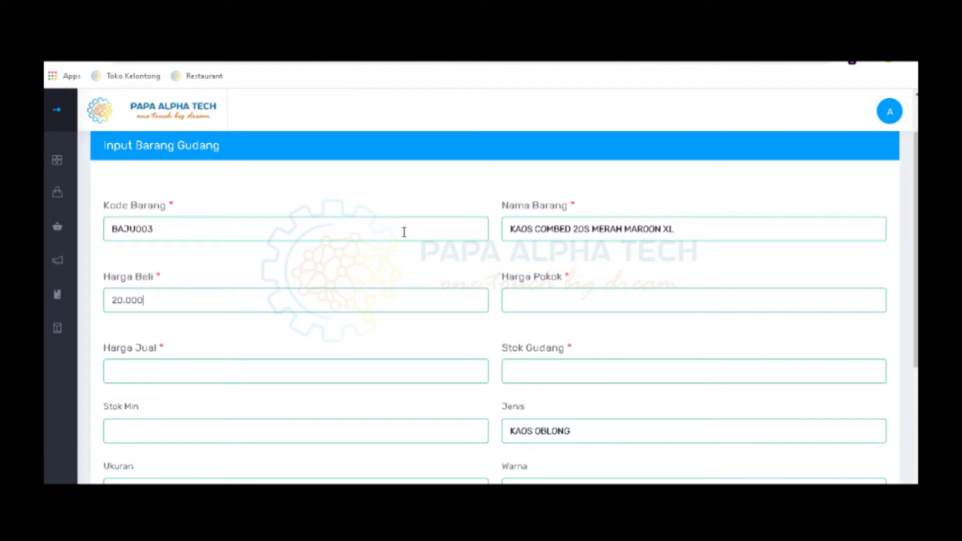
pyautogui.press('Tab')
pyautogui.write('20000')
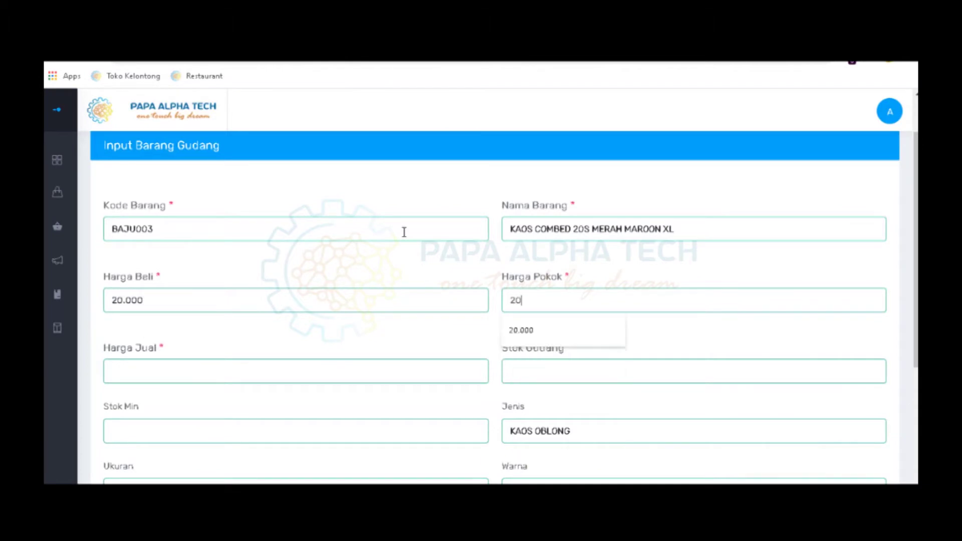
pyautogui.press('Tab')
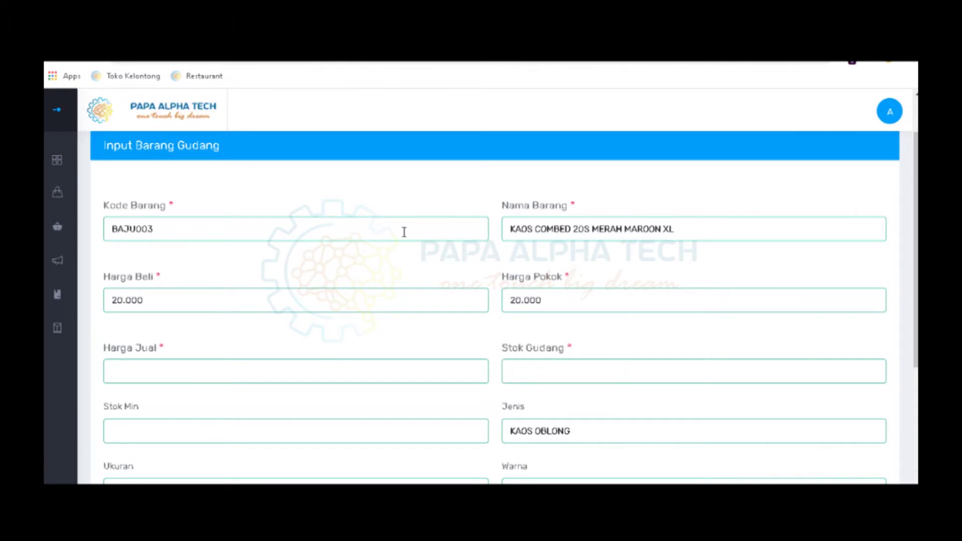
pyautogui.write('35.000')
pyautogui.press('Tab')
pyautogui.write('100')
pyautogui.press('Tab')
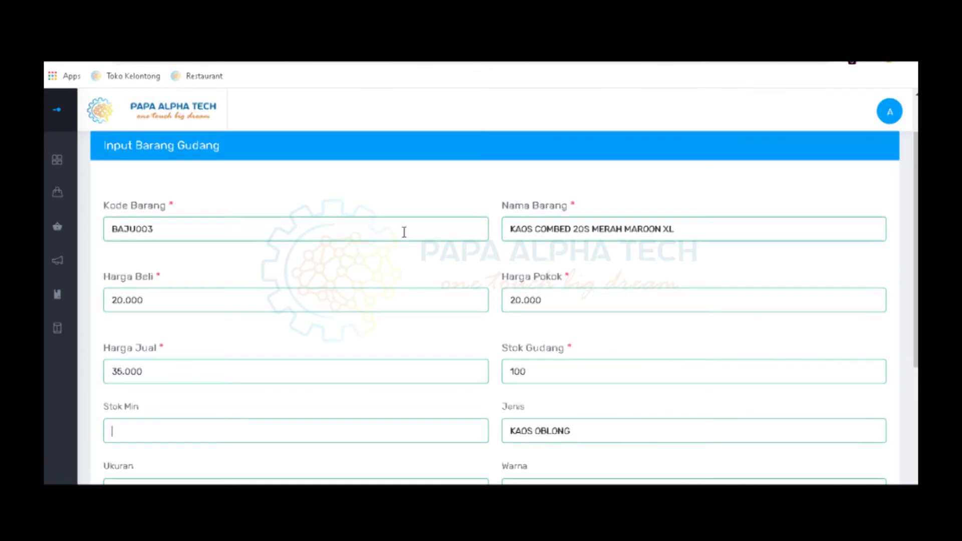
pyautogui.write('100')
# Set the item's size to XL, colour to MERAH and unit to PCS
pyautogui.scroll(-3, 807, 461)
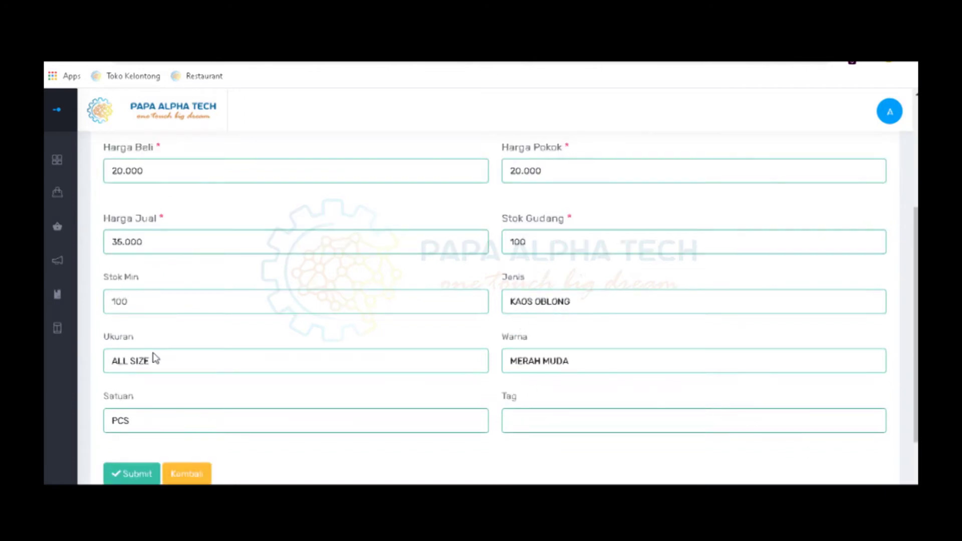
pyautogui.moveTo(149, 379)
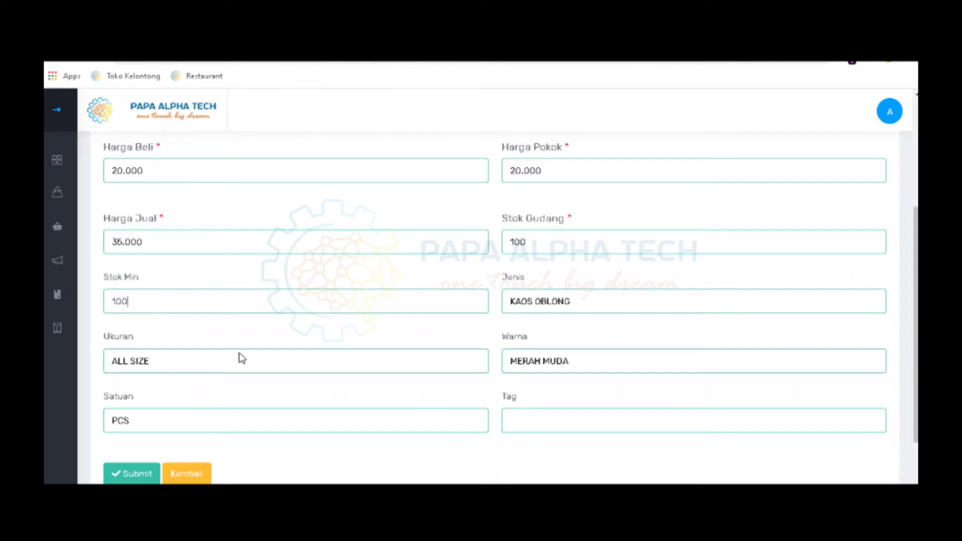
pyautogui.scroll(3, 468, 288)
pyautogui.scroll(-3, 221, 381)
pyautogui.click(159, 361)
pyautogui.click(148, 393)
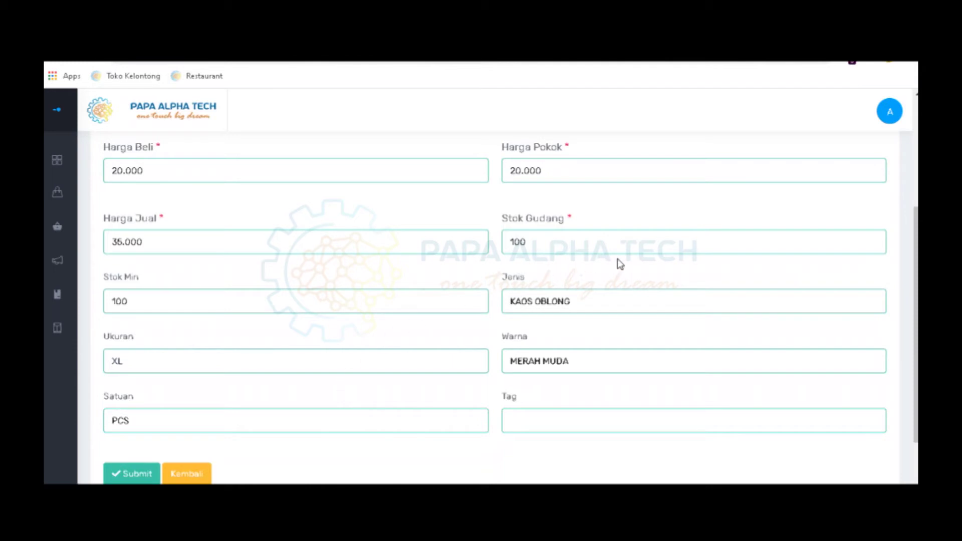
pyautogui.click(568, 362)
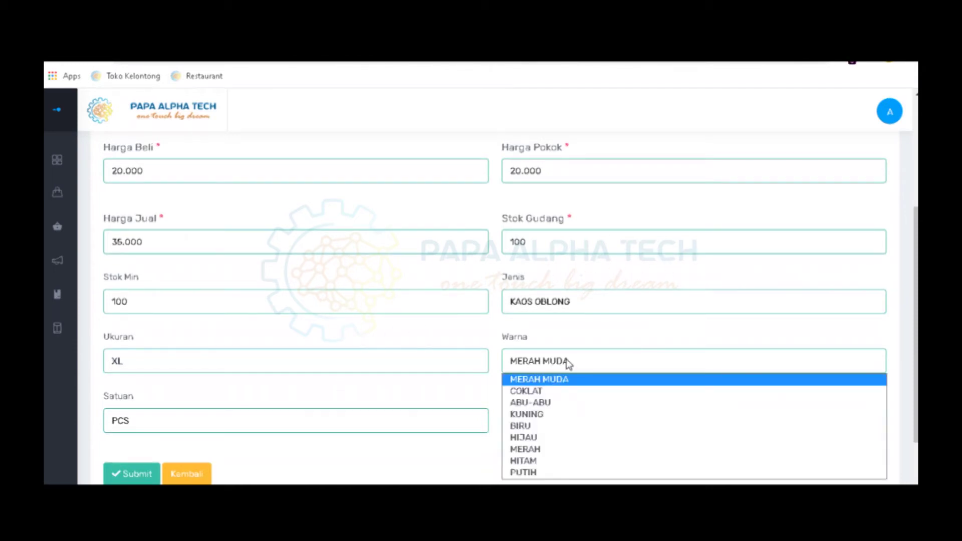
pyautogui.click(529, 449)
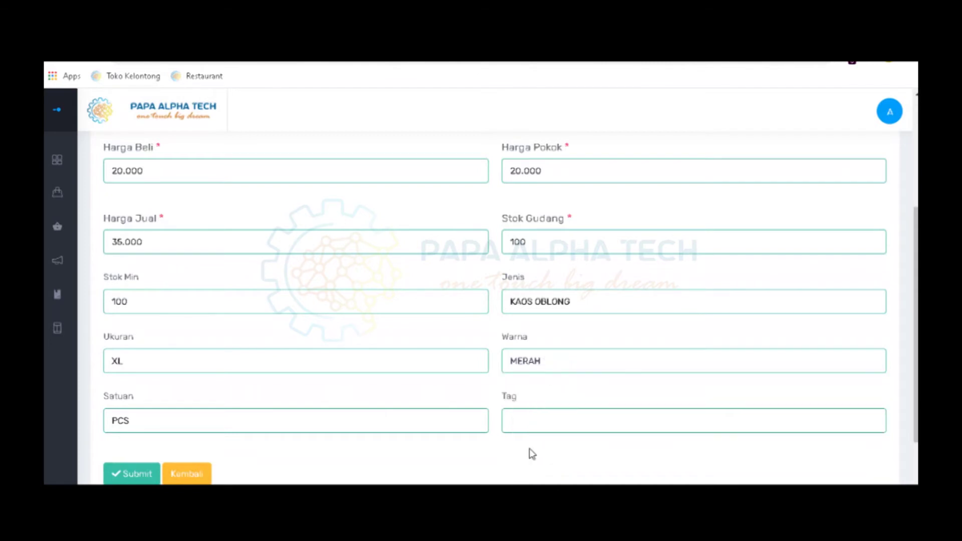
pyautogui.click(167, 425)
pyautogui.scroll(-2, 167, 425)
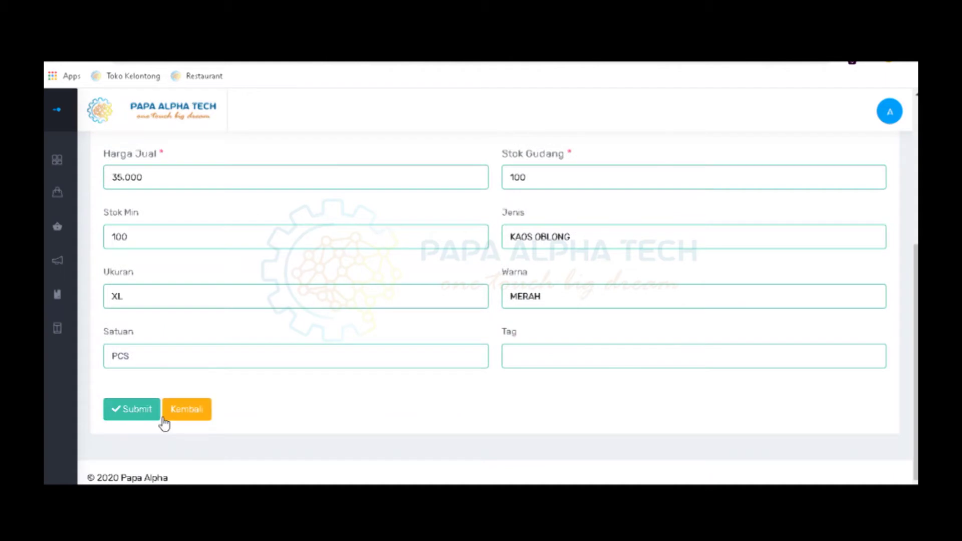
pyautogui.click(152, 365)
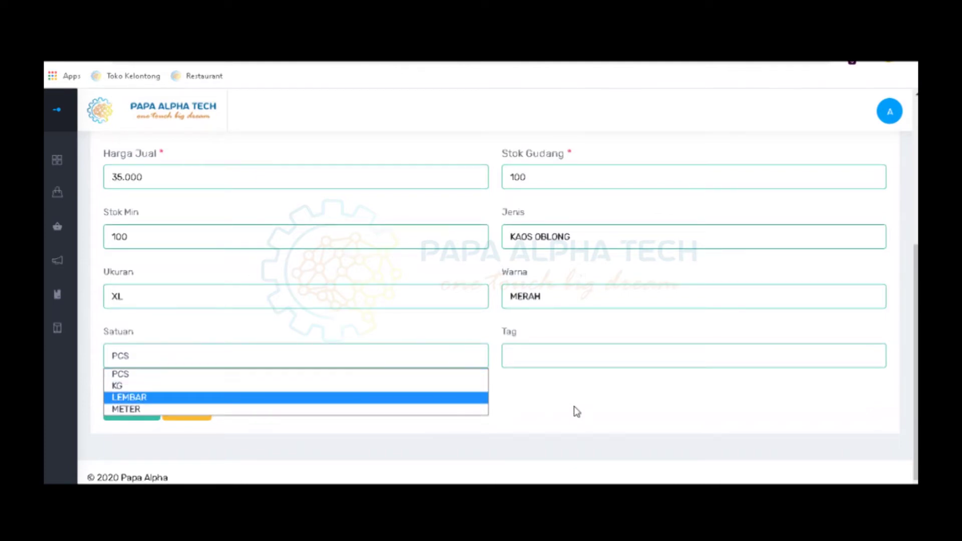
pyautogui.click(279, 376)
# Enter the tag KAOS MERAH and review the completed Input Barang Gudang form
pyautogui.click(545, 357)
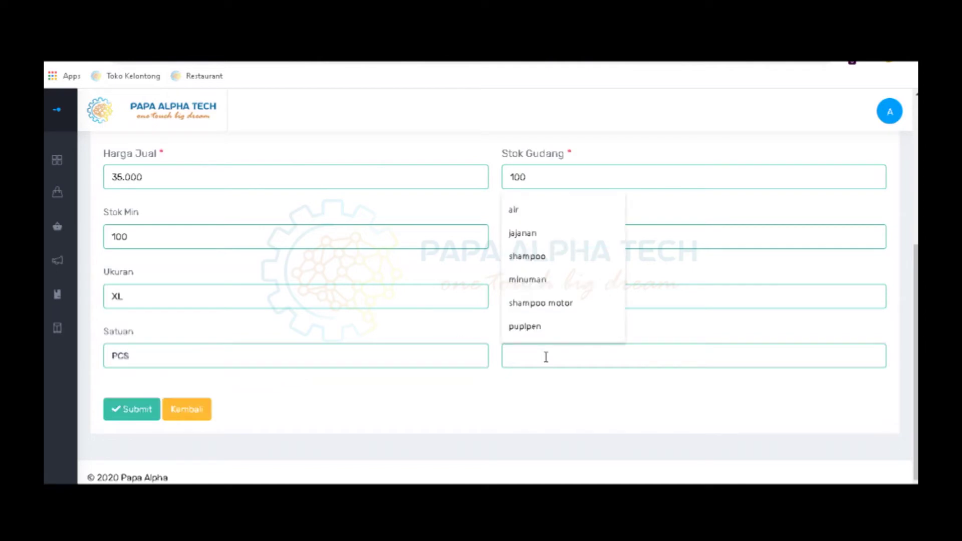
pyautogui.write('KAOR')
pyautogui.press('BackSpace')
pyautogui.write('S MERAH')
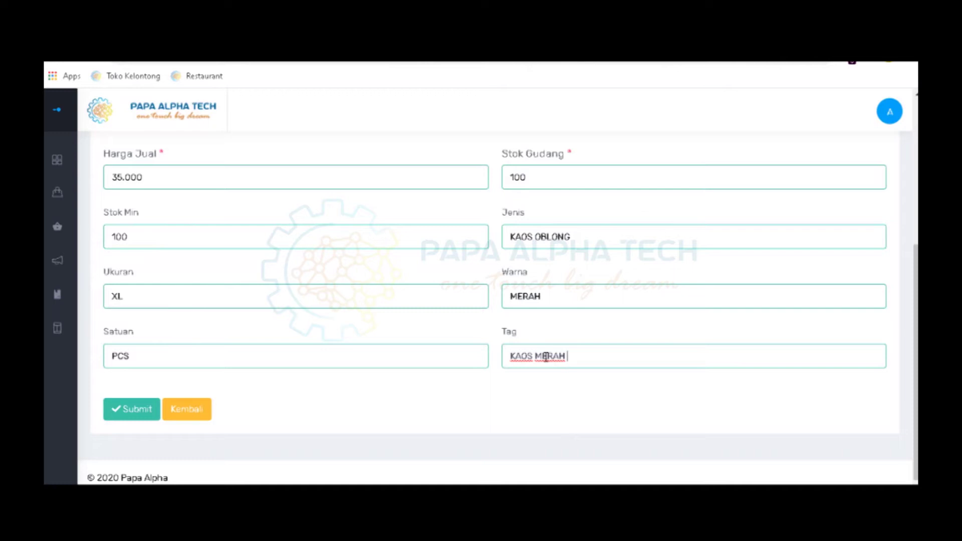
pyautogui.scroll(4, 492, 361)
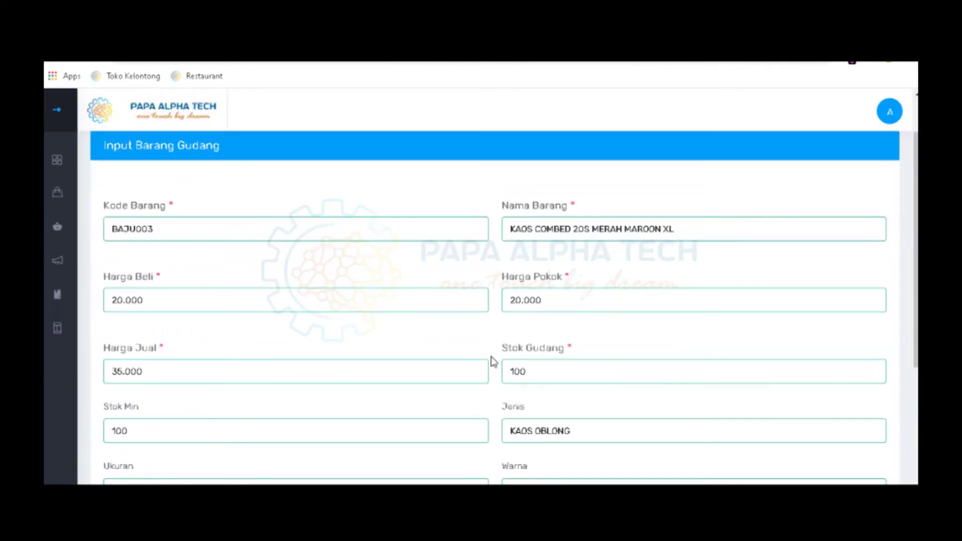
pyautogui.scroll(1, 504, 301)
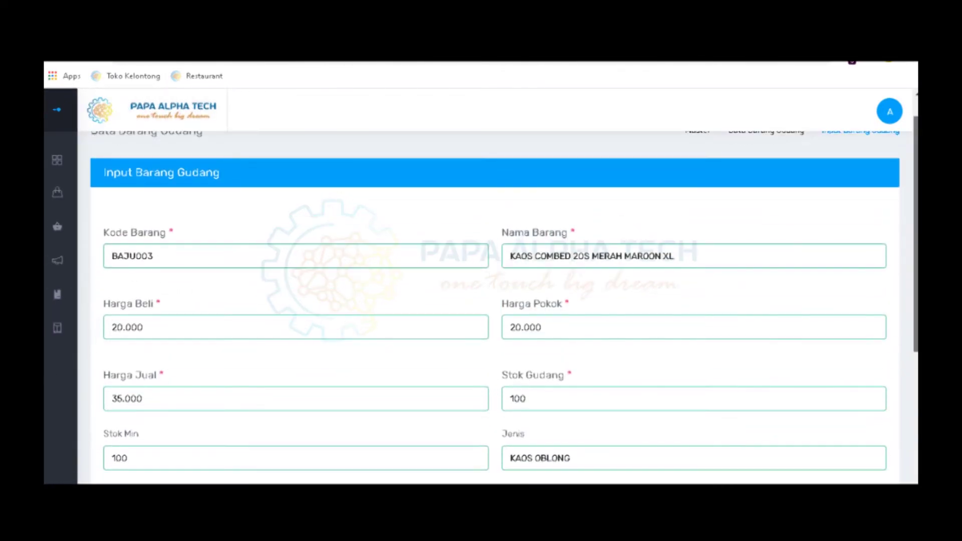
pyautogui.scroll(-5, 805, 344)
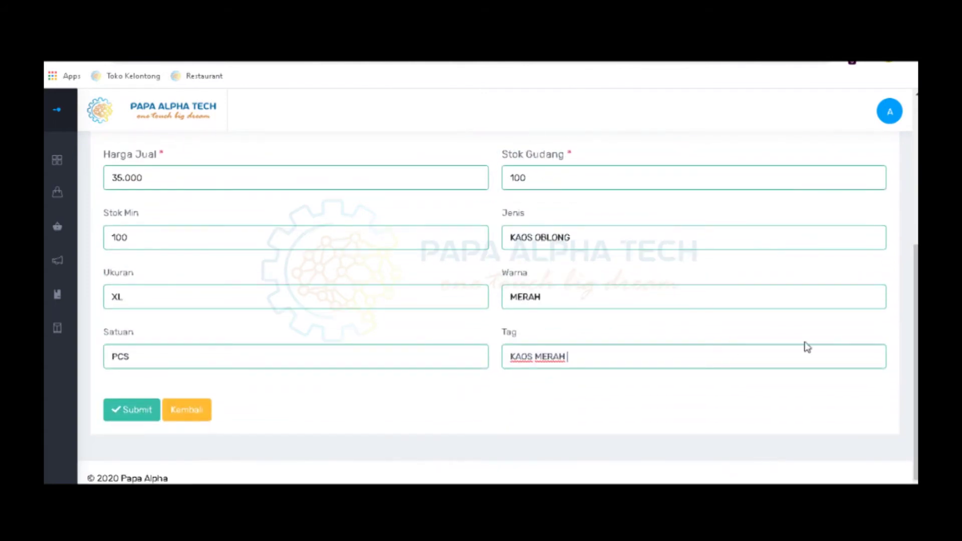
# Submit the item, dismiss the 'barang berhasil di input' alert, and review the Data Barang Gudang list
pyautogui.click(138, 418)
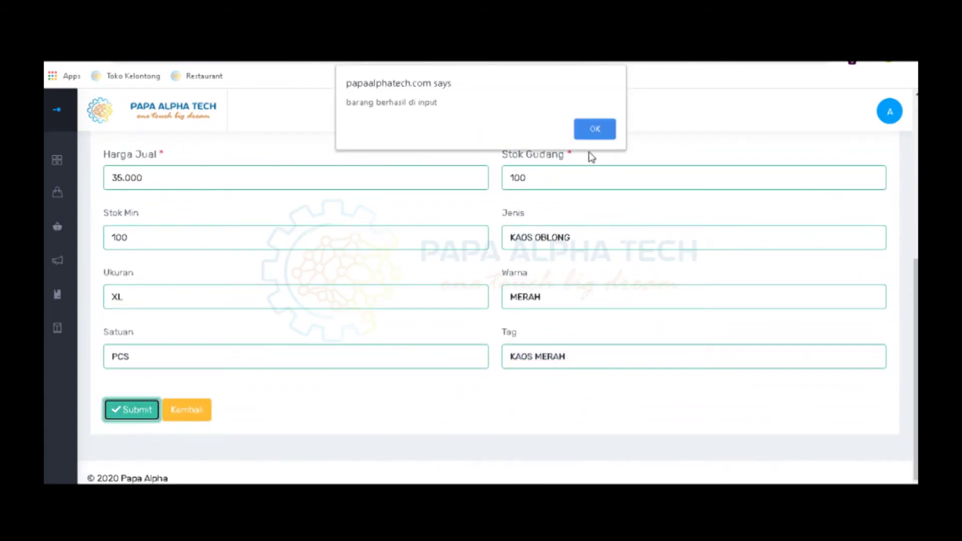
pyautogui.click(596, 129)
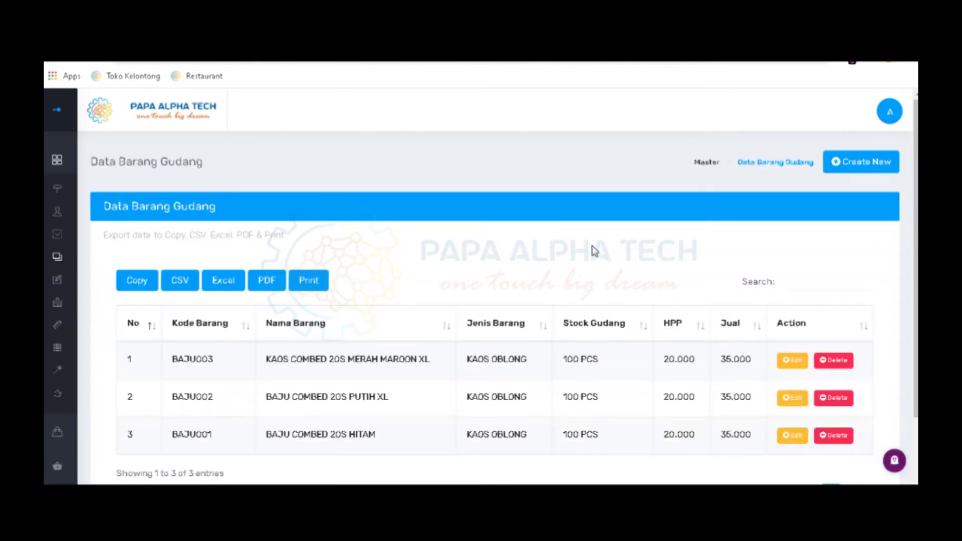
pyautogui.scroll(-1, 593, 250)
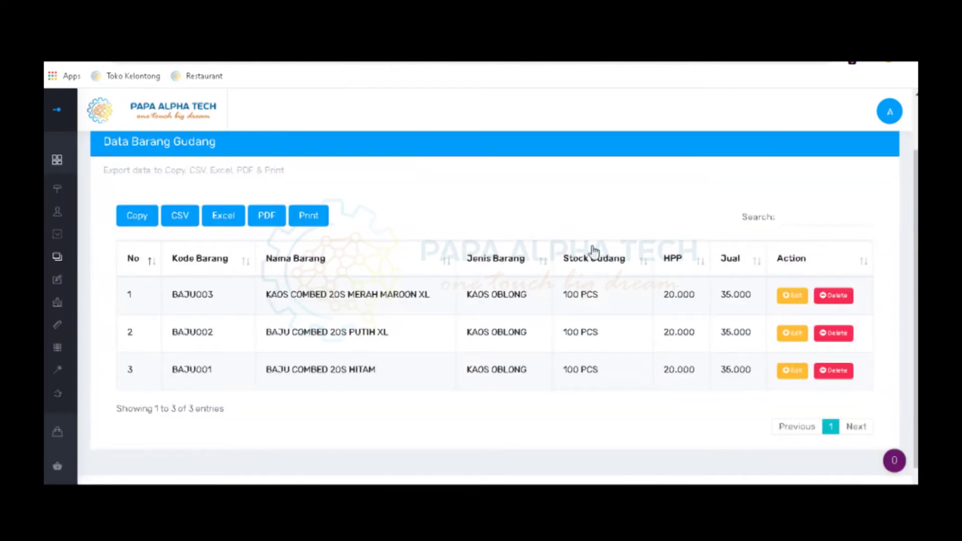
pyautogui.scroll(1, 594, 251)
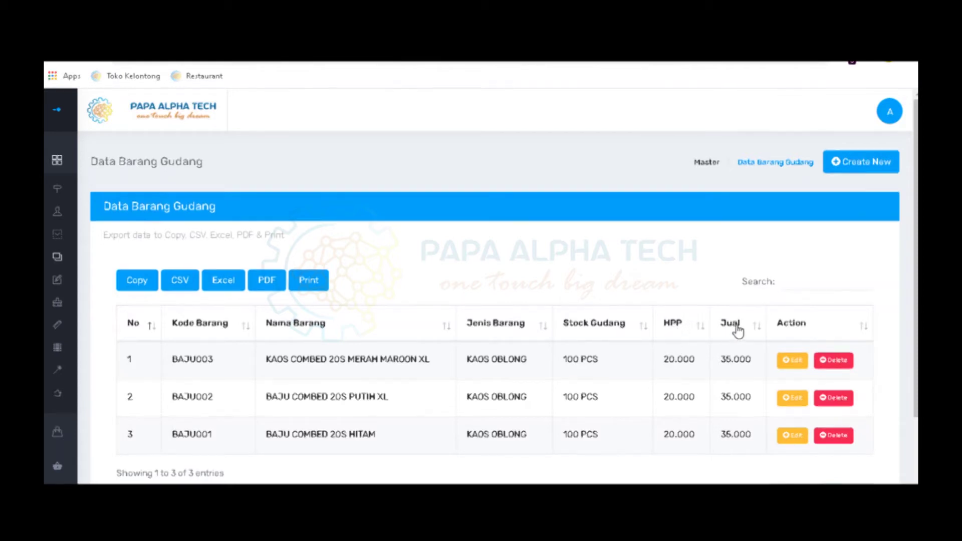
pyautogui.scroll(-1, 731, 303)
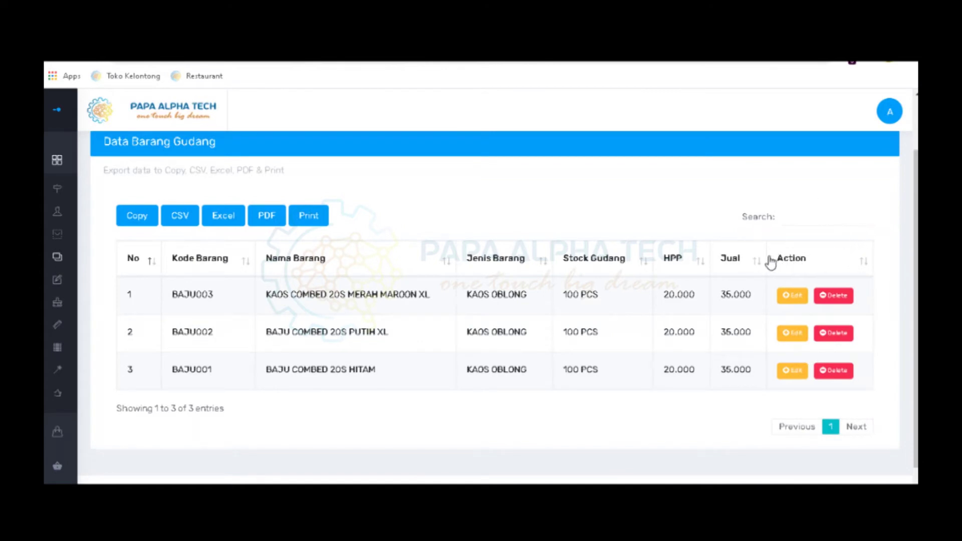
# Open BAJU003 for editing and review its prices 20.000/20.000/35.000 and stock 100
pyautogui.click(791, 300)
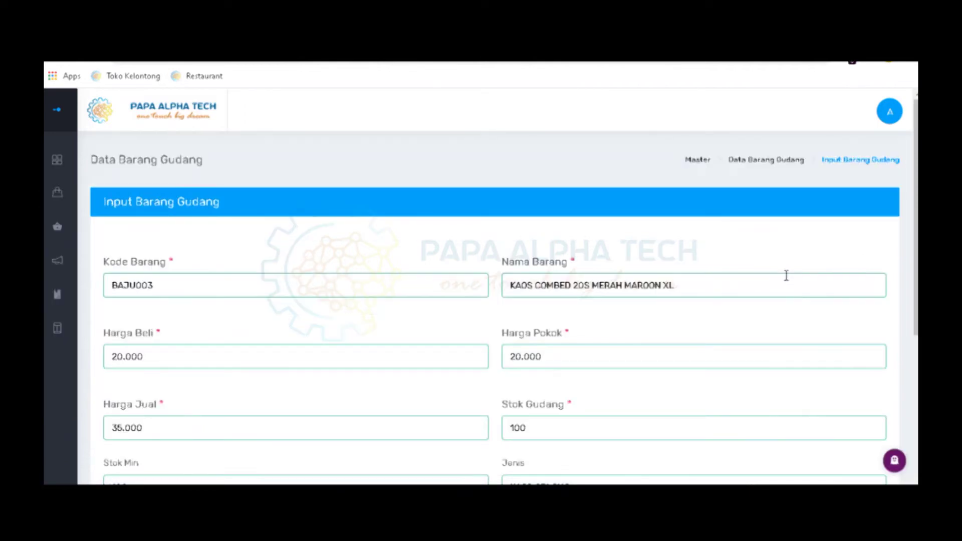
pyautogui.scroll(-3, 786, 280)
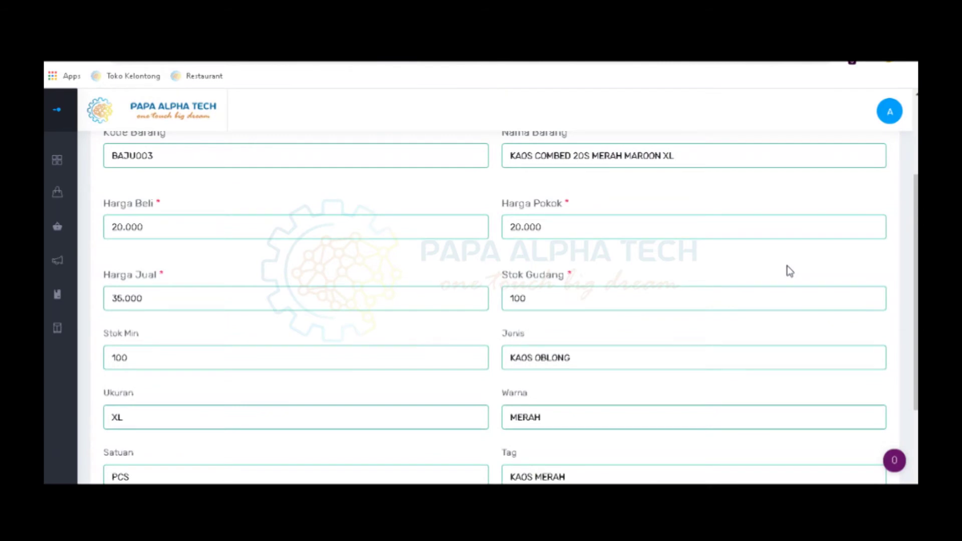
pyautogui.scroll(-3, 789, 270)
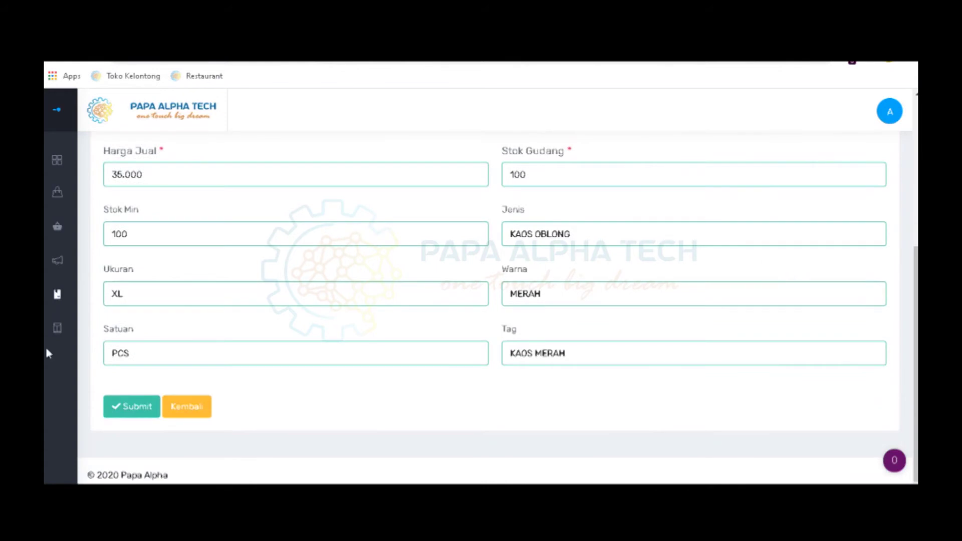
pyautogui.scroll(3, 589, 298)
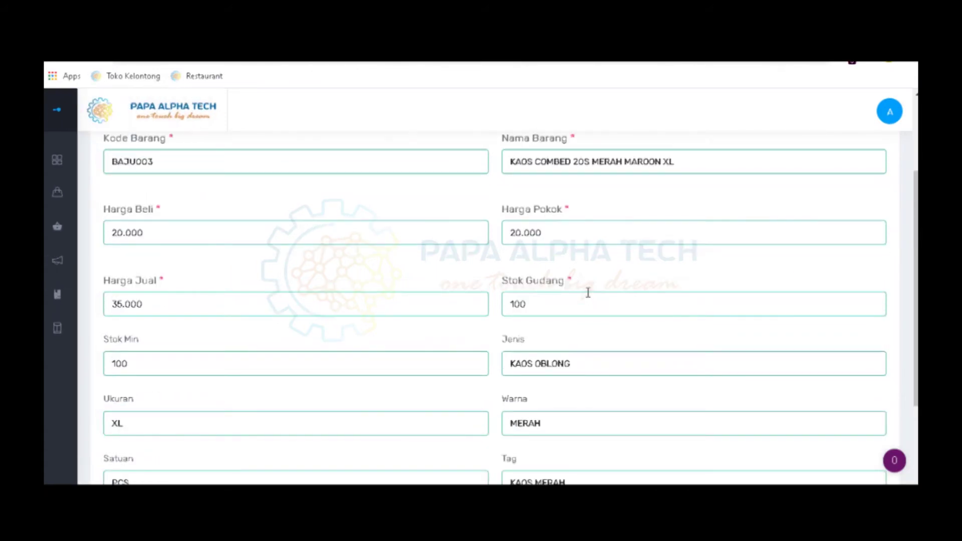
pyautogui.scroll(2, 587, 292)
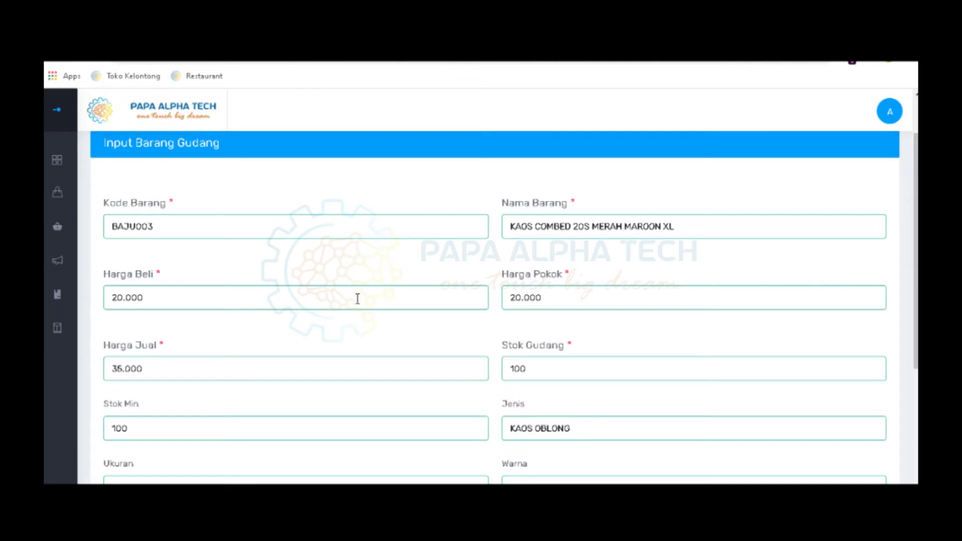
pyautogui.scroll(-4, 356, 298)
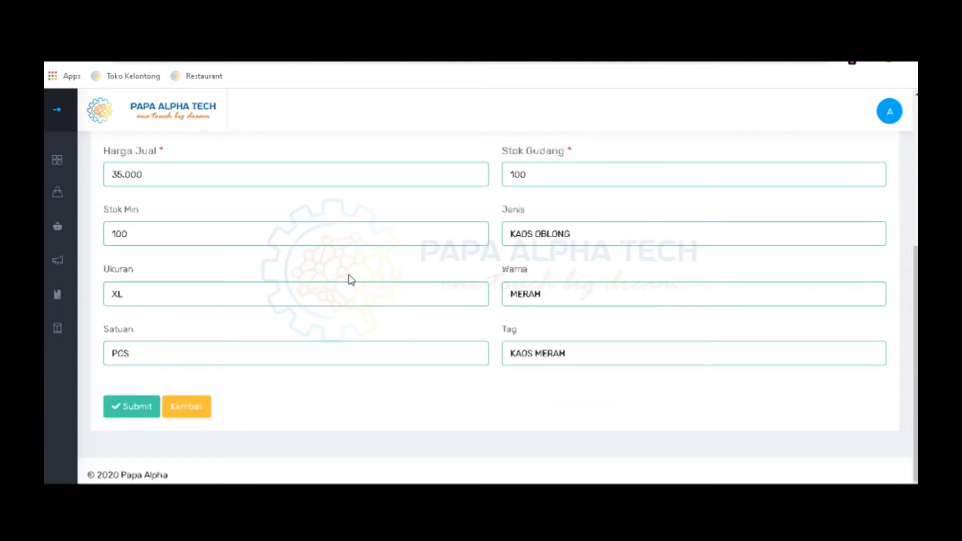
# Return to the item list and open Master > Data Satuan showing PCS, KG, LEMBAR, METER
pyautogui.click(195, 407)
pyautogui.moveTo(46, 323)
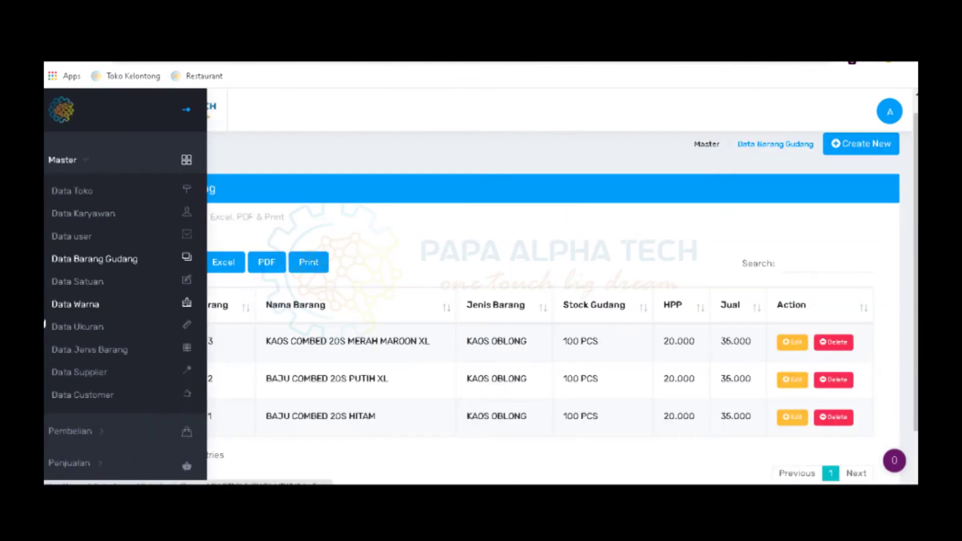
pyautogui.click(90, 280)
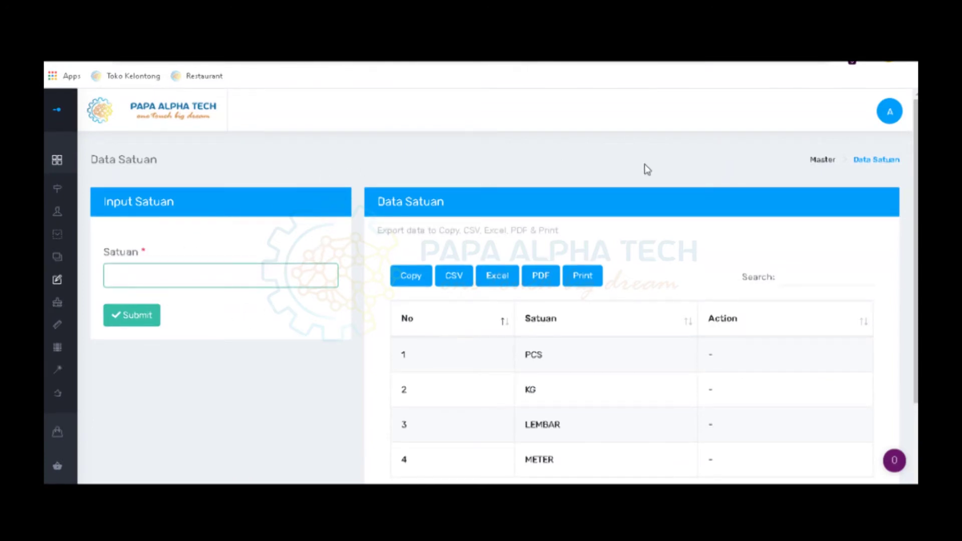
pyautogui.scroll(-1, 647, 169)
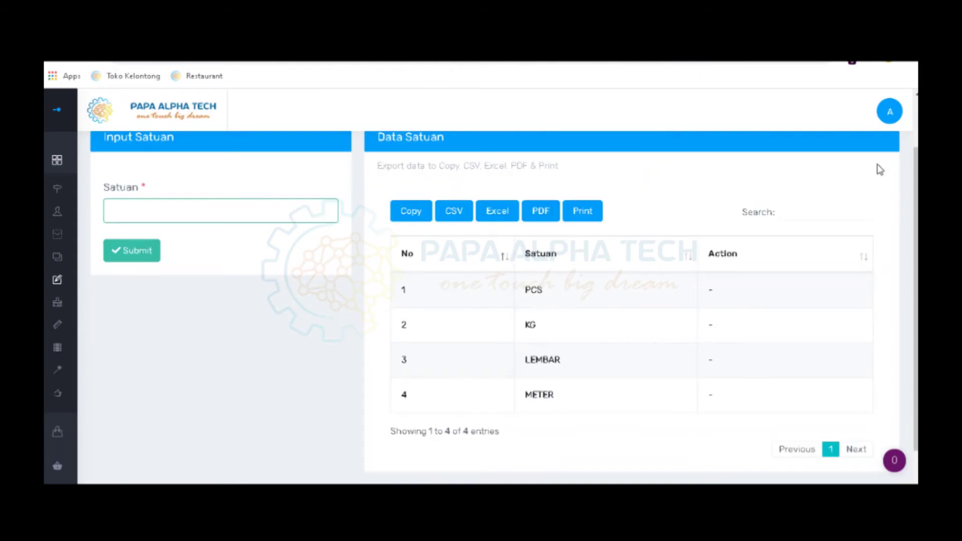
pyautogui.scroll(1, 402, 161)
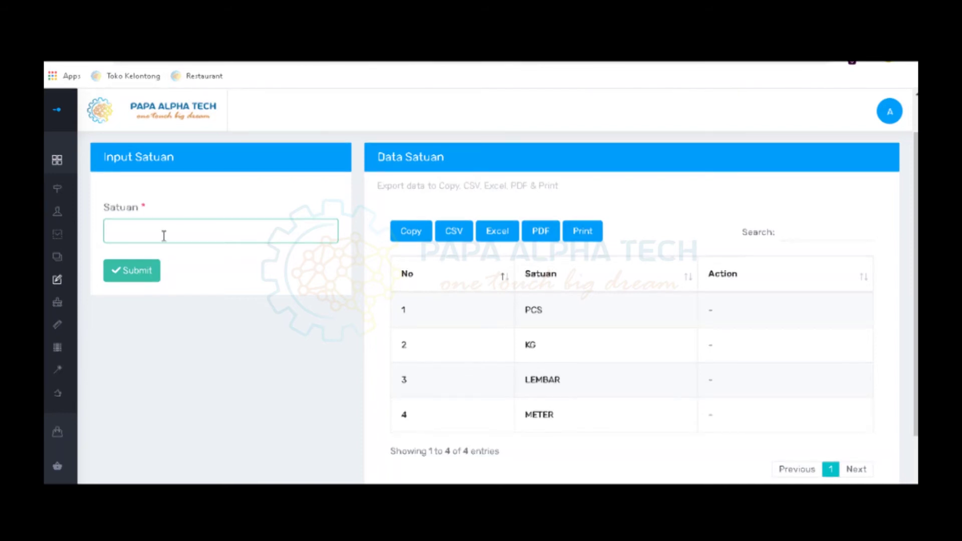
# Submit M3 as a new unit and select the new M3 entry in the list
pyautogui.write('M3')
pyautogui.click(157, 276)
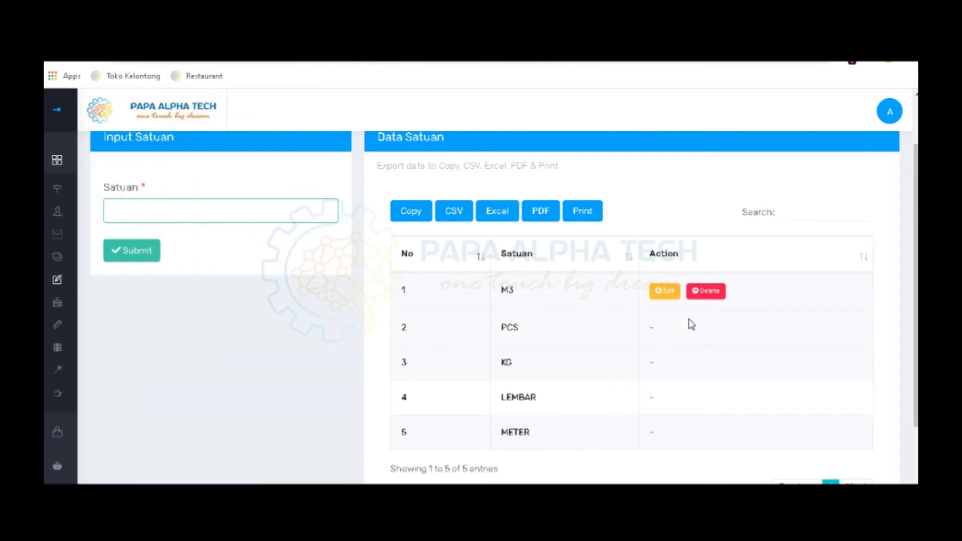
pyautogui.doubleClick(509, 290)
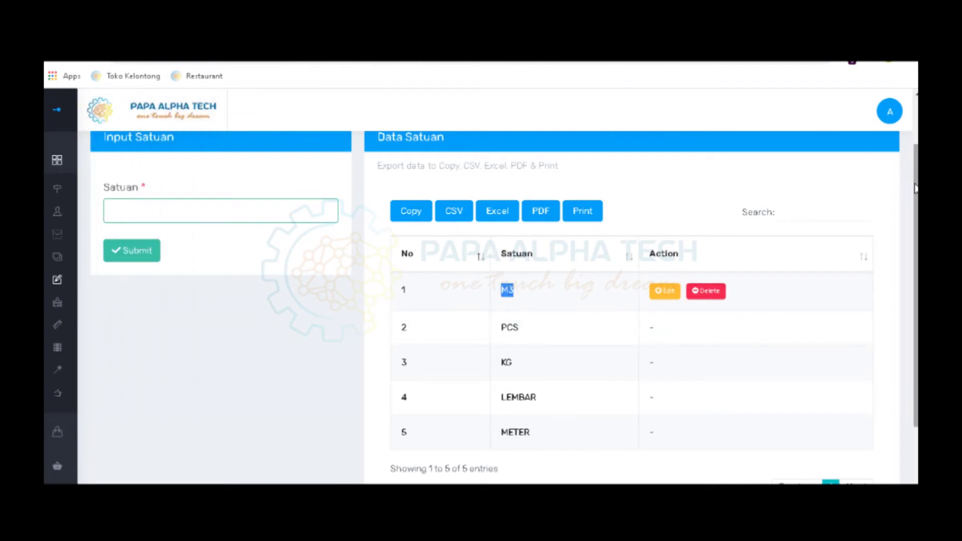
pyautogui.scroll(1, 694, 221)
pyautogui.moveTo(45, 309)
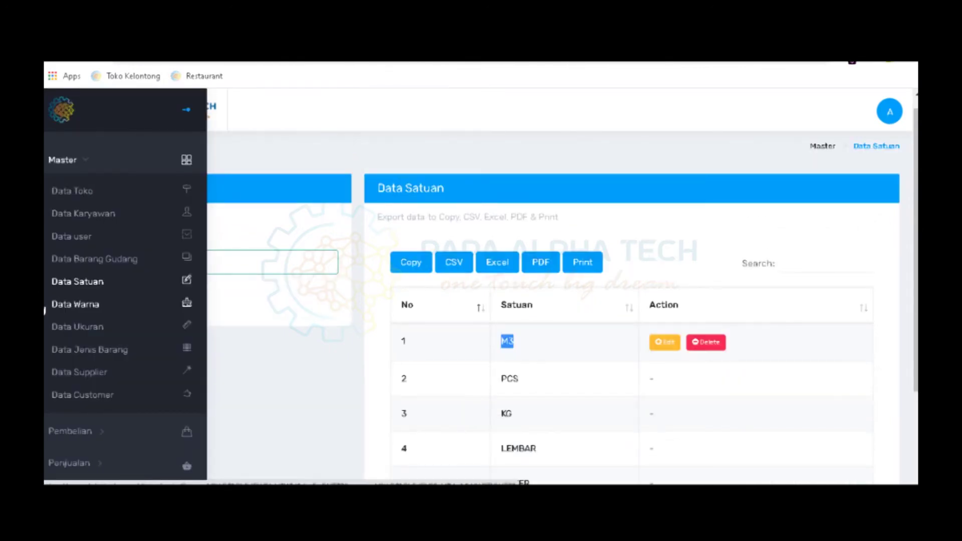
# Open Data Warna and scroll through its nine colours, MERAH MUDA through PUTIH
pyautogui.click(70, 308)
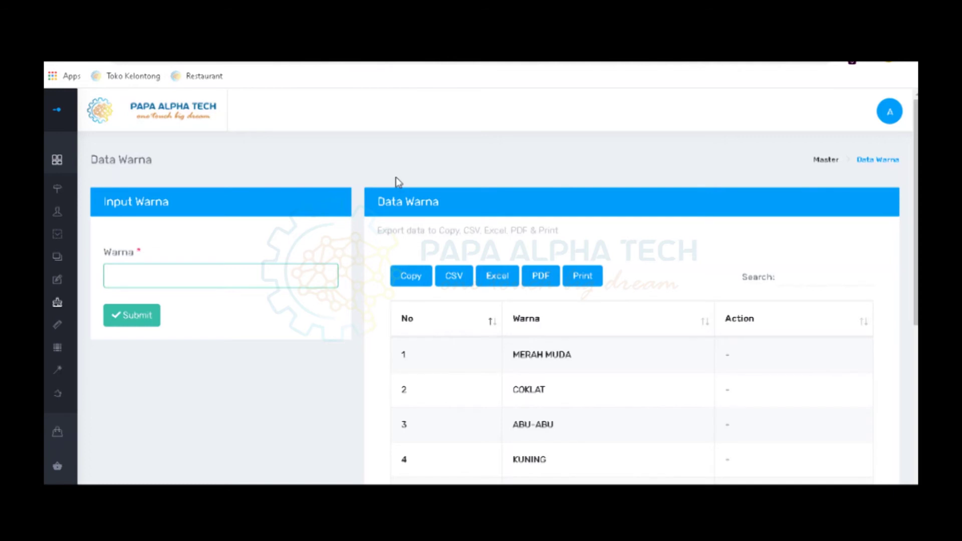
pyautogui.scroll(-3, 604, 257)
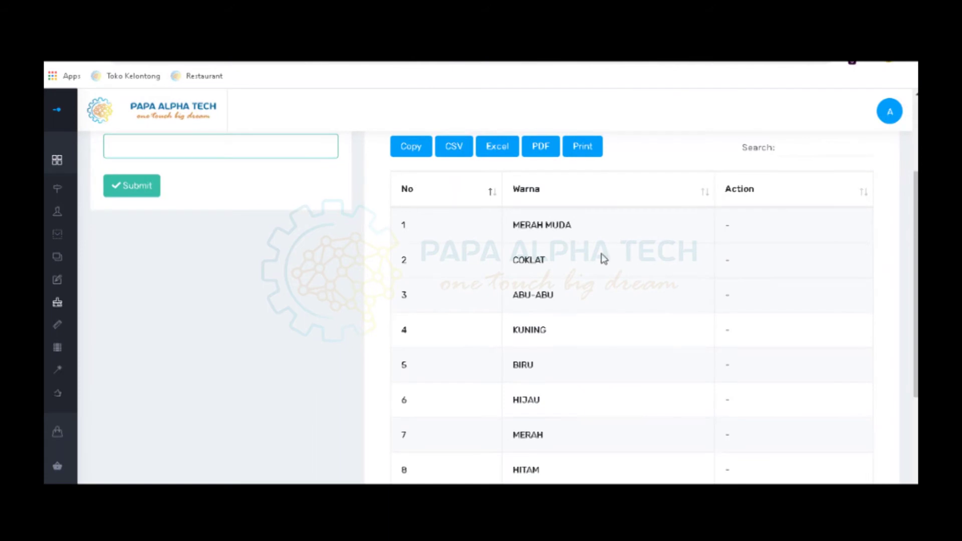
pyautogui.scroll(1, 594, 281)
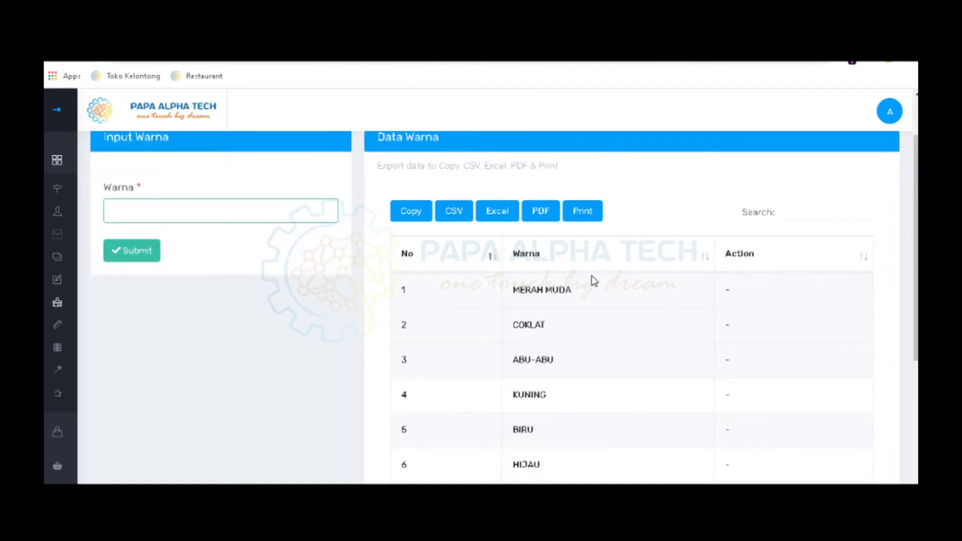
pyautogui.scroll(-1, 594, 280)
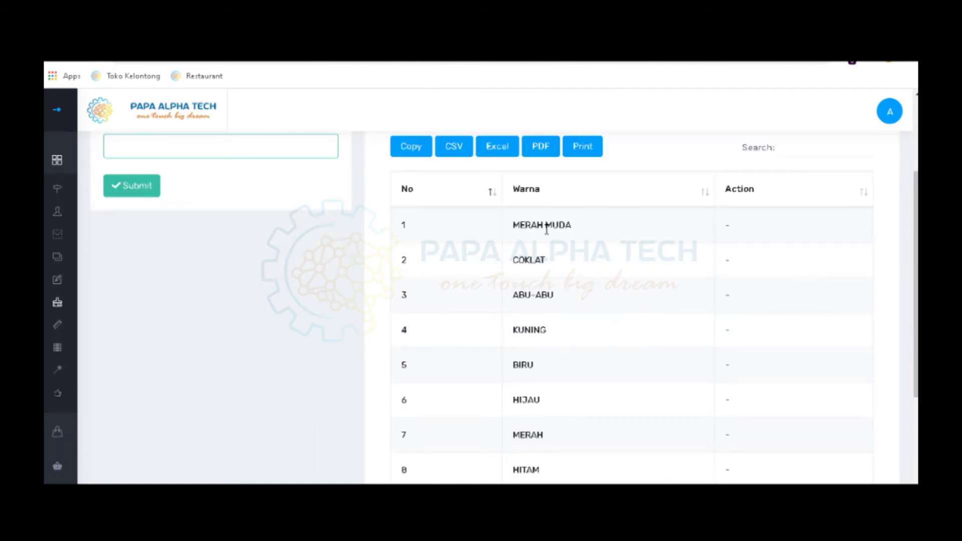
pyautogui.scroll(-1, 536, 325)
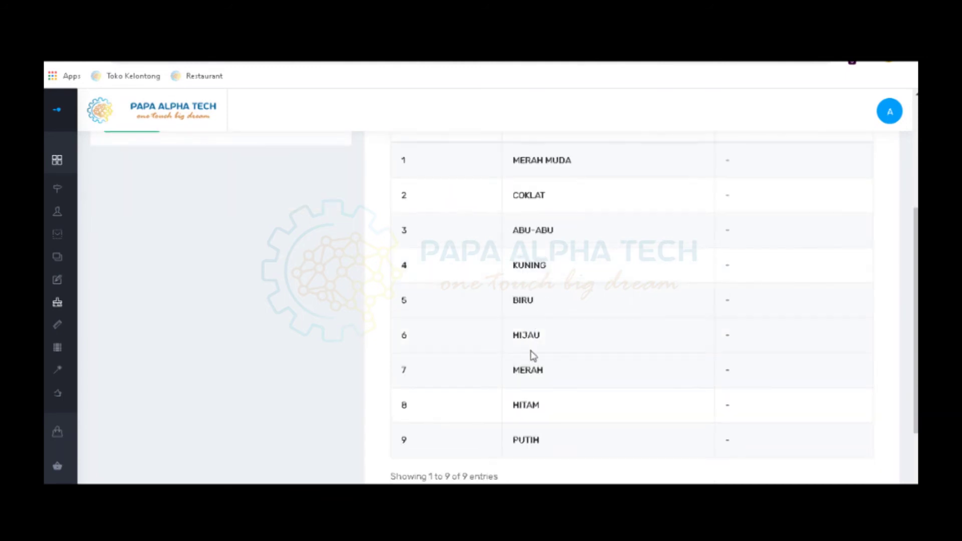
pyautogui.scroll(2, 480, 474)
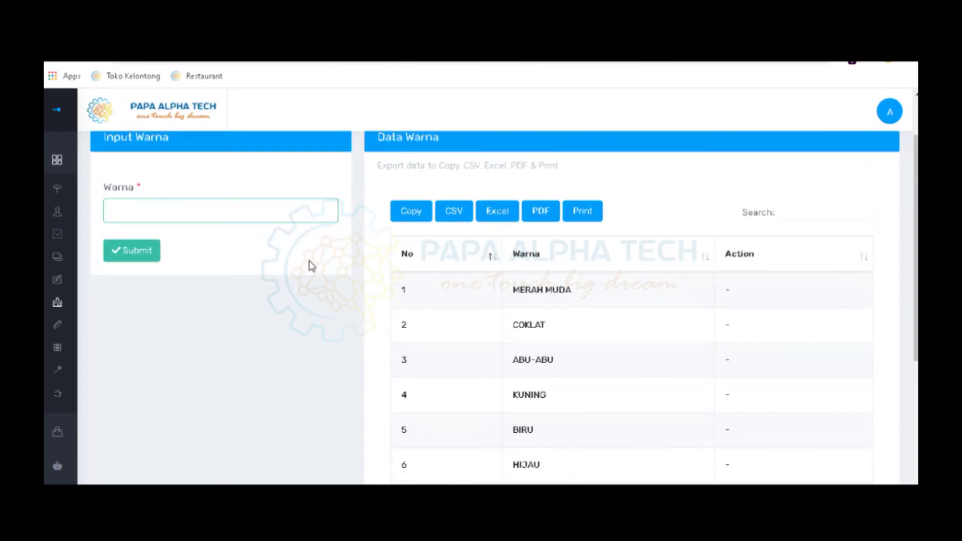
# Add TOSCA as a new colour and dismiss the saved confirmation
pyautogui.click(189, 217)
pyautogui.write('TOSCA')
pyautogui.scroll(2, 193, 214)
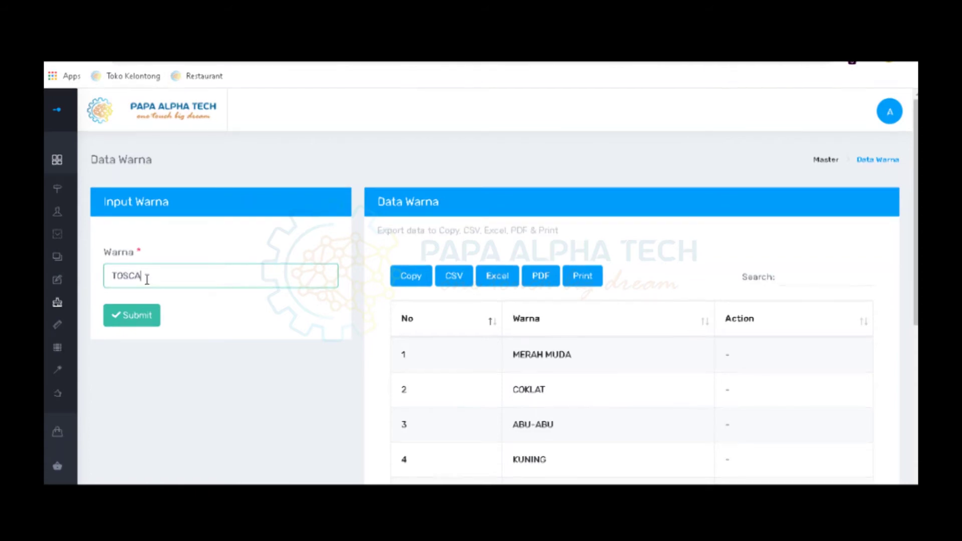
pyautogui.click(143, 317)
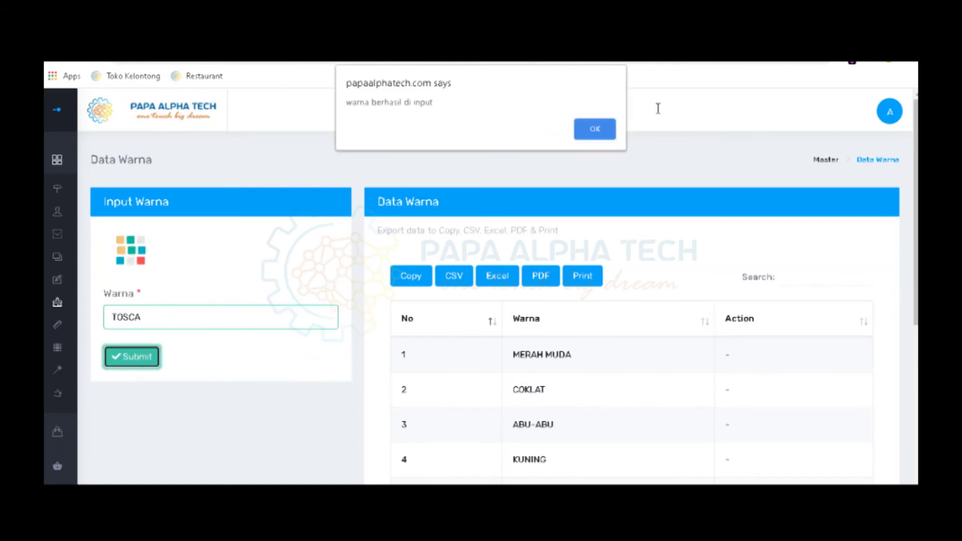
pyautogui.click(606, 134)
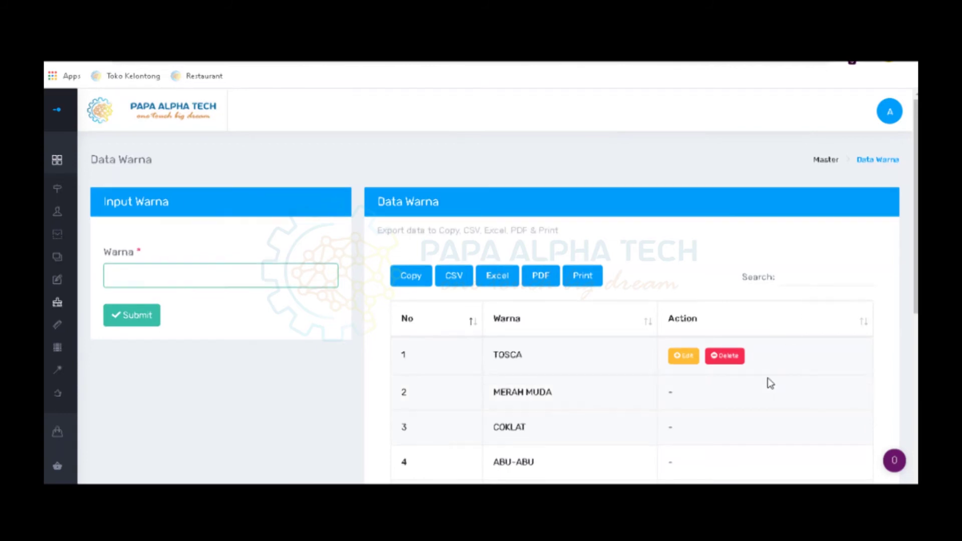
# Review the Data Warna list, highlighting the heading and the new TOSCA entry
pyautogui.scroll(-1, 768, 380)
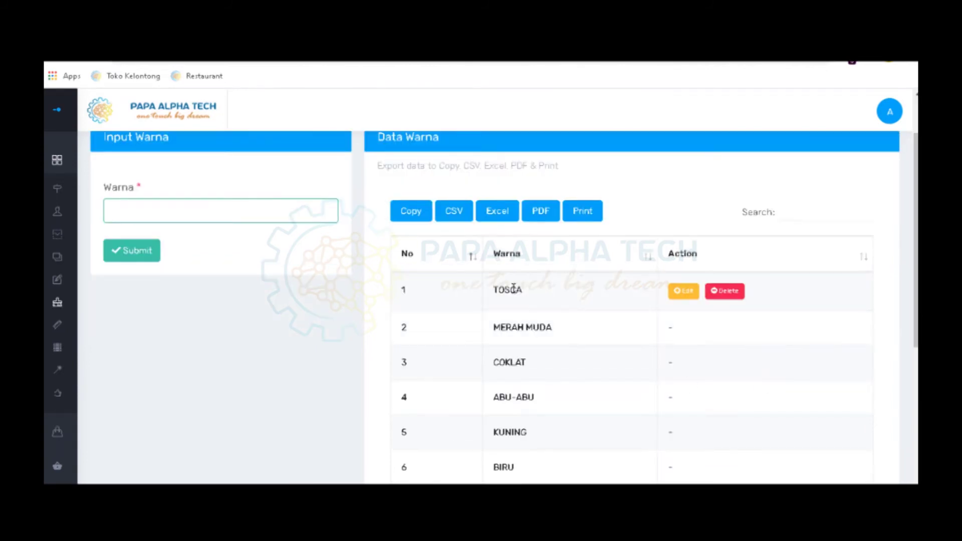
pyautogui.scroll(1, 513, 287)
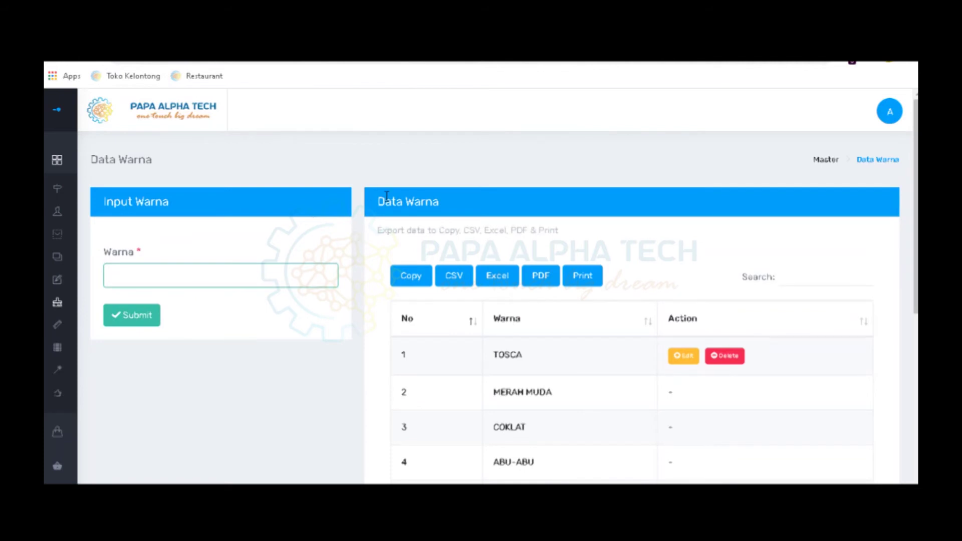
pyautogui.moveTo(378, 196); pyautogui.dragTo(480, 202)
pyautogui.doubleClick(516, 357)
pyautogui.scroll(-1, 638, 403)
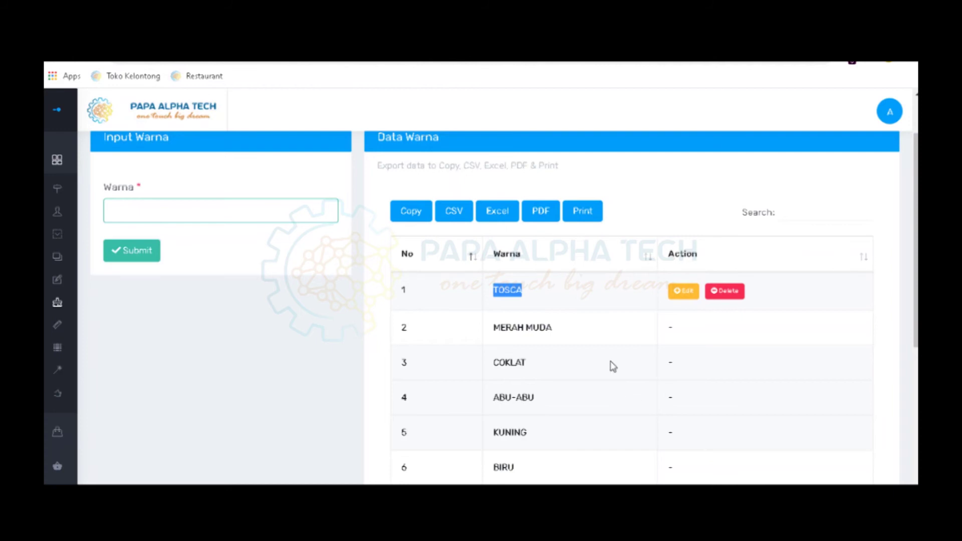
pyautogui.moveTo(98, 377)
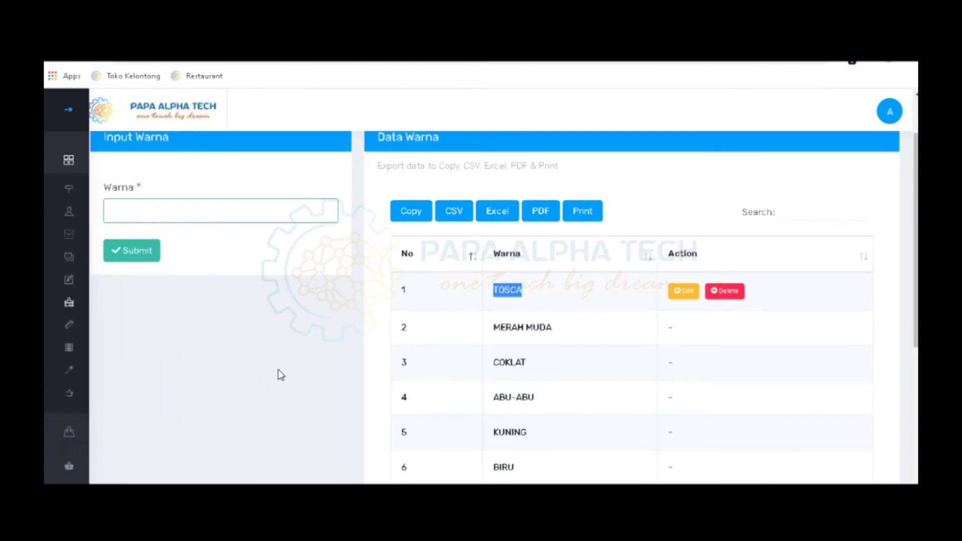
pyautogui.moveTo(53, 408)
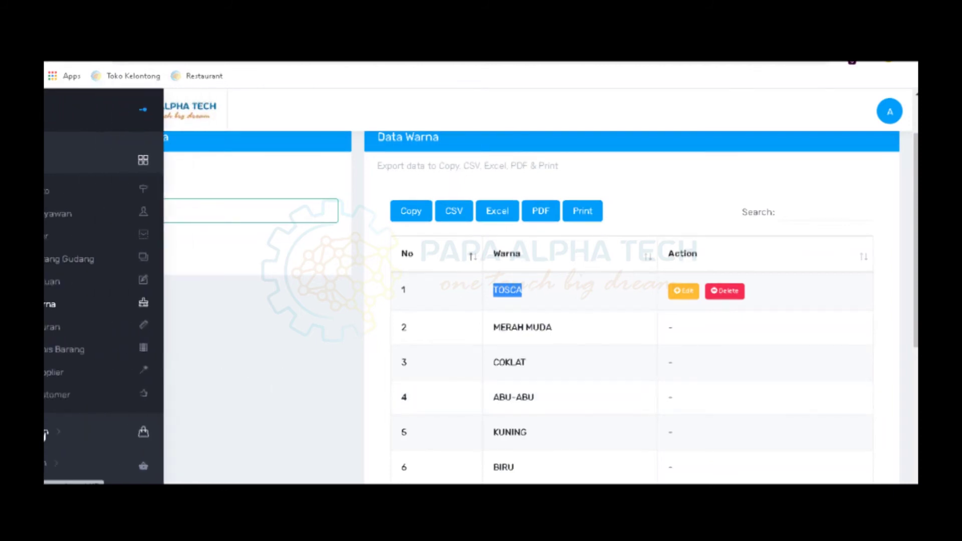
# Open Master > Data Ukuran and scroll through sizes ALL SIZE, XL, L, M, S, XS
pyautogui.click(69, 331)
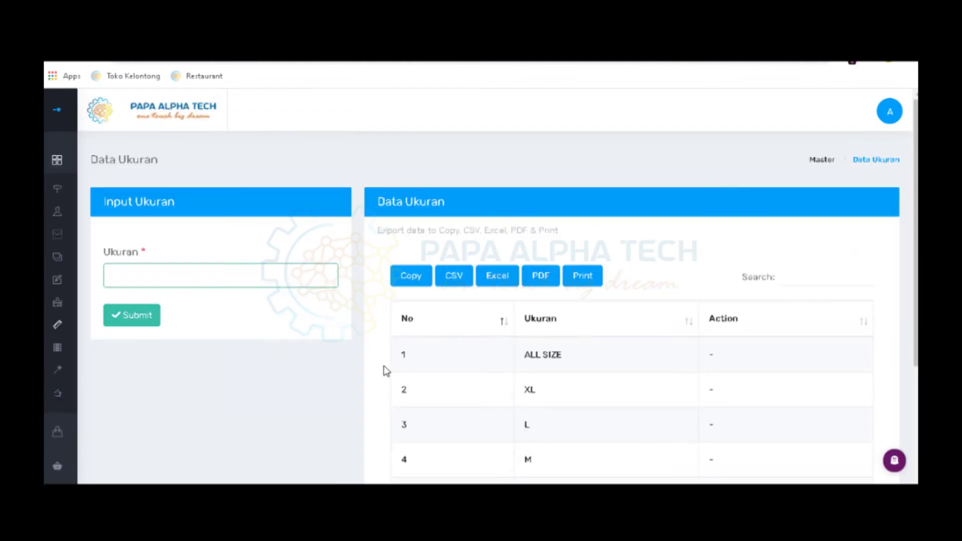
pyautogui.scroll(-3, 386, 370)
pyautogui.scroll(1, 386, 371)
pyautogui.scroll(1, 386, 371)
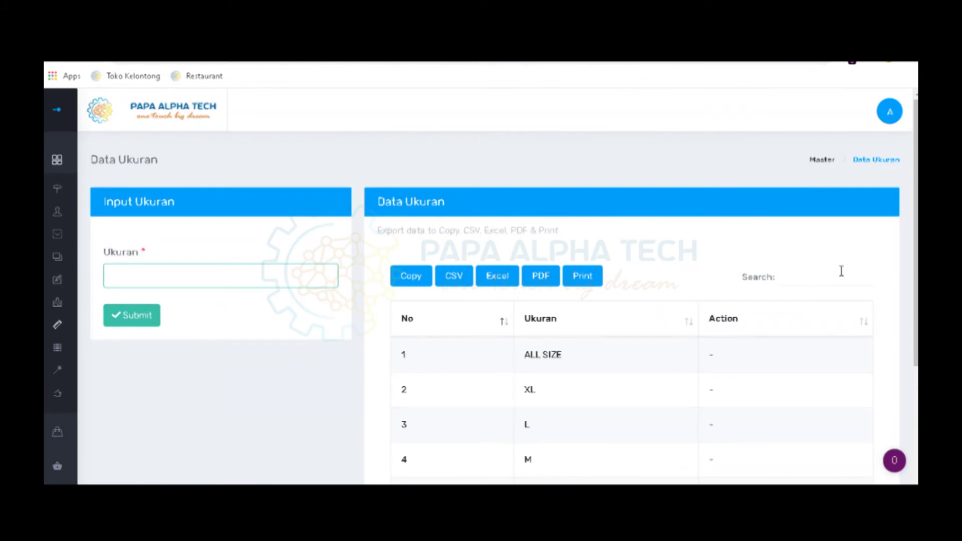
pyautogui.scroll(-2, 832, 267)
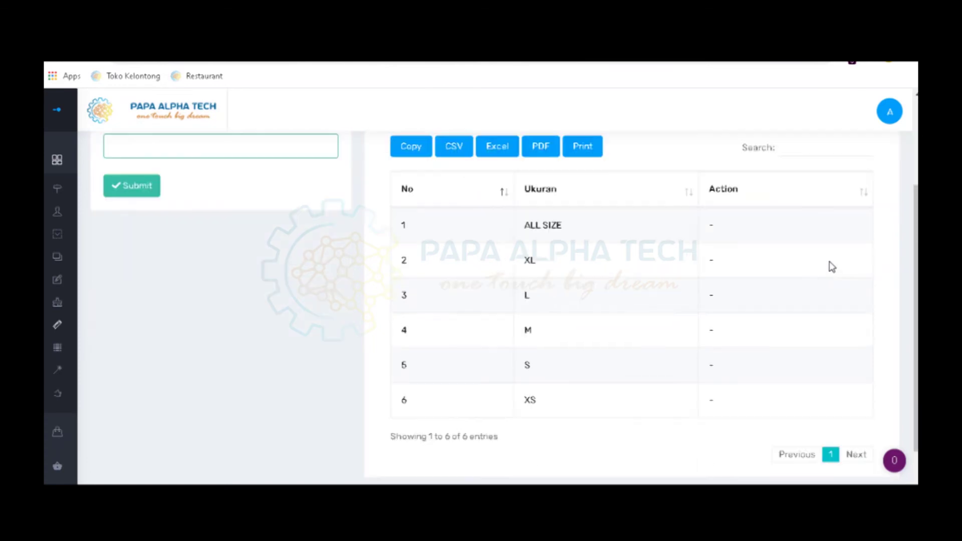
pyautogui.scroll(1, 831, 266)
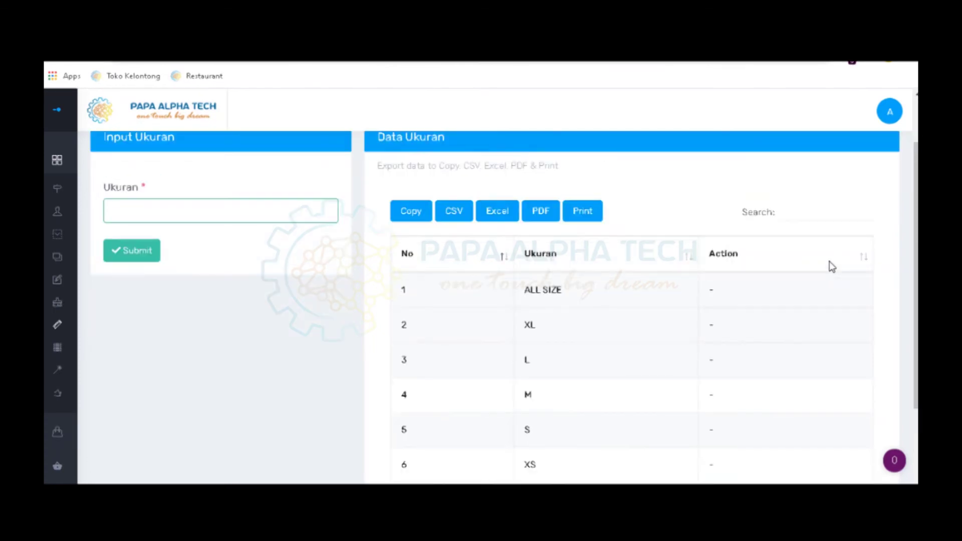
pyautogui.scroll(1, 830, 268)
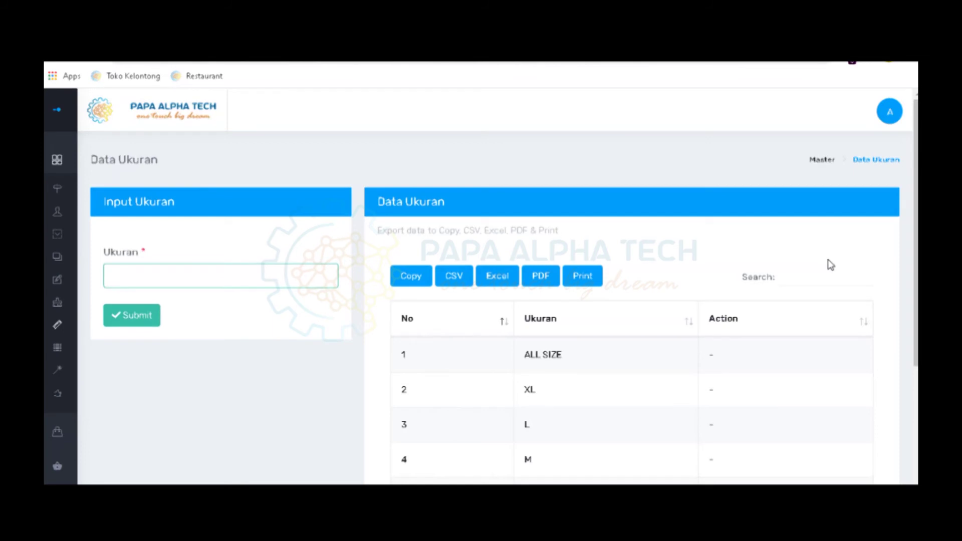
pyautogui.scroll(-3, 718, 321)
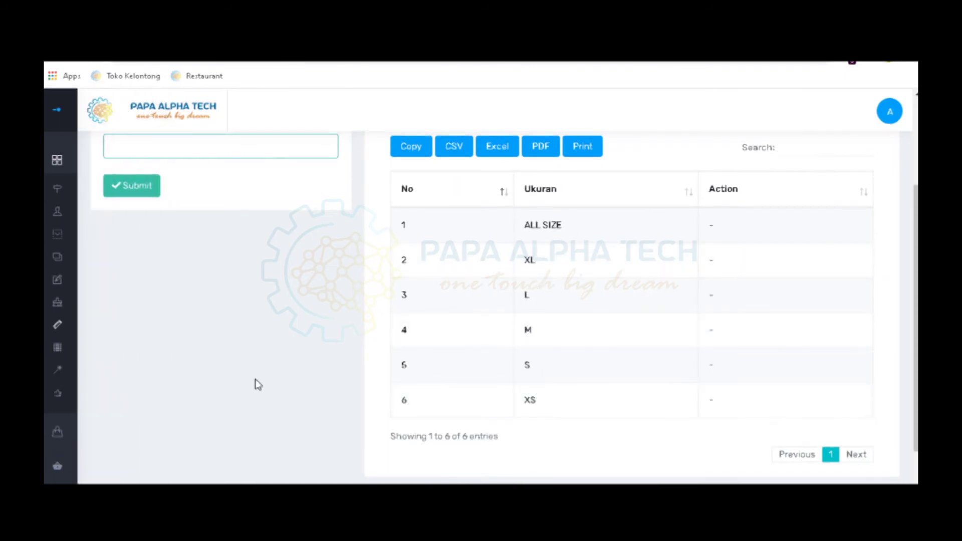
pyautogui.scroll(3, 255, 385)
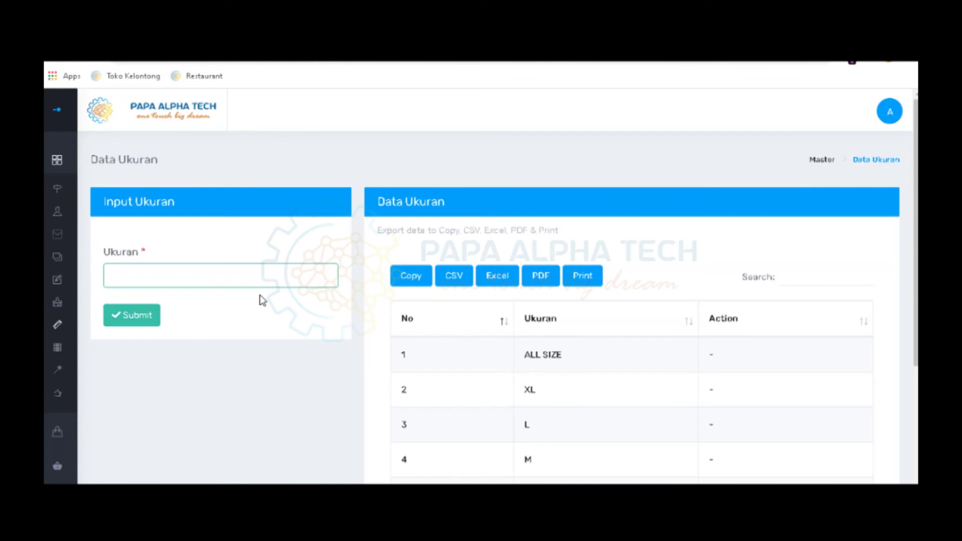
# Submit XXL as a new size, dismiss the alert, and check it tops the list
pyautogui.click(261, 282)
pyautogui.write('XXL')
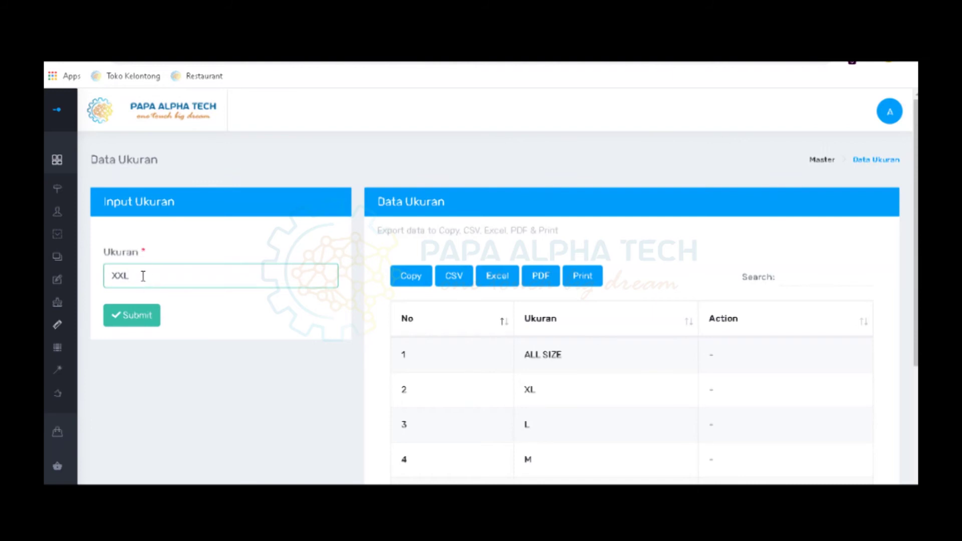
pyautogui.click(142, 313)
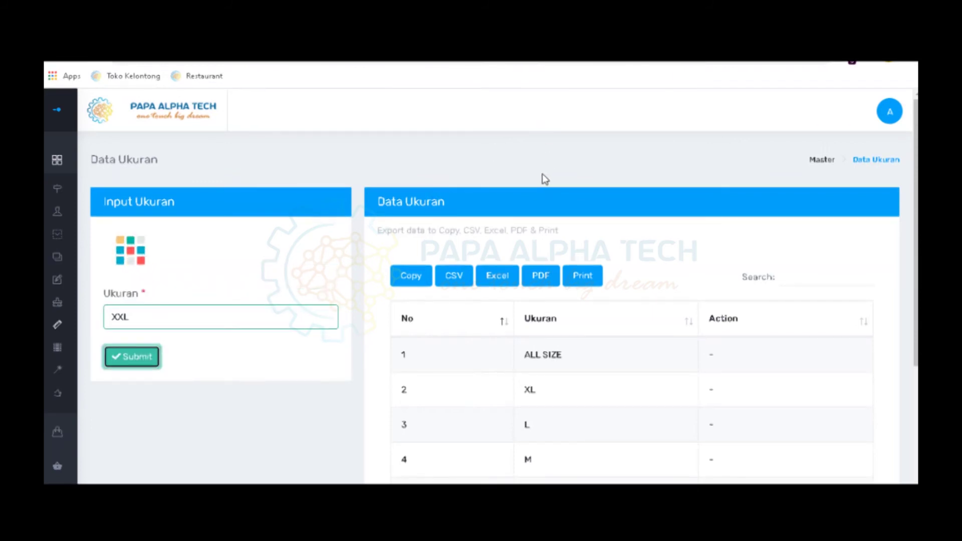
pyautogui.click(590, 134)
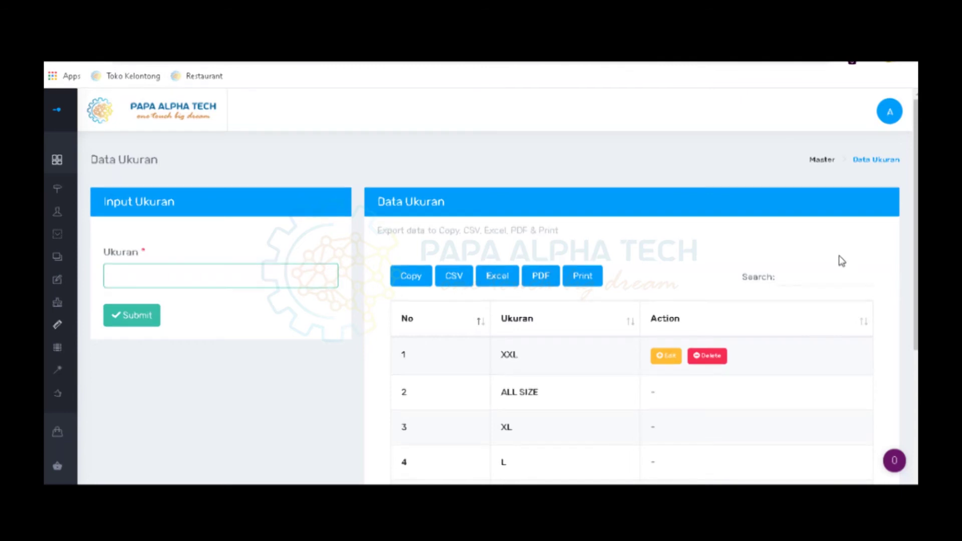
pyautogui.moveTo(392, 200); pyautogui.dragTo(547, 207)
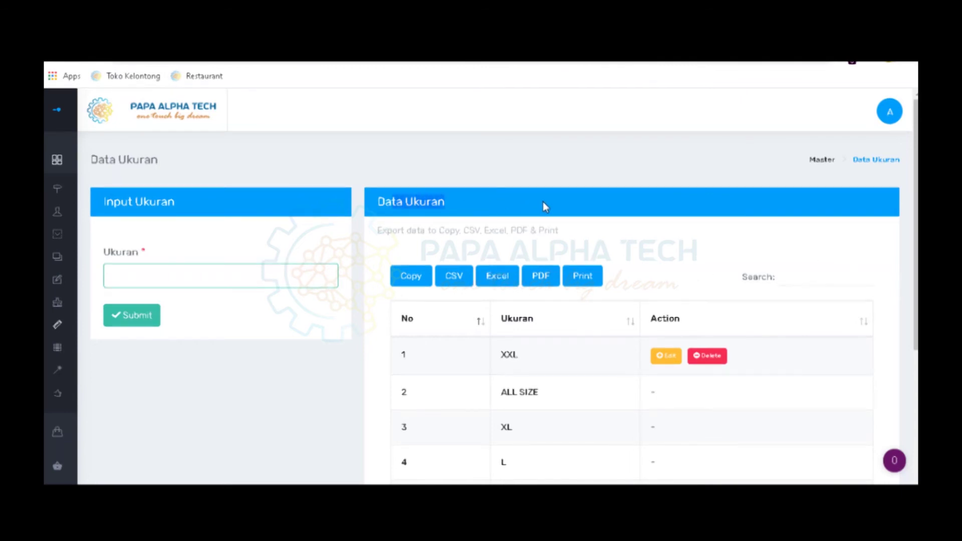
pyautogui.scroll(-1, 546, 207)
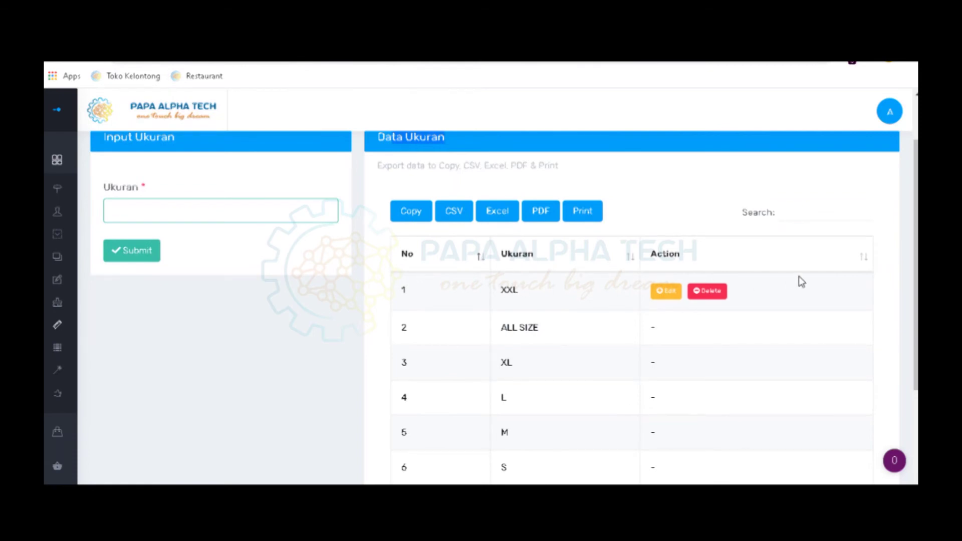
pyautogui.scroll(1, 434, 329)
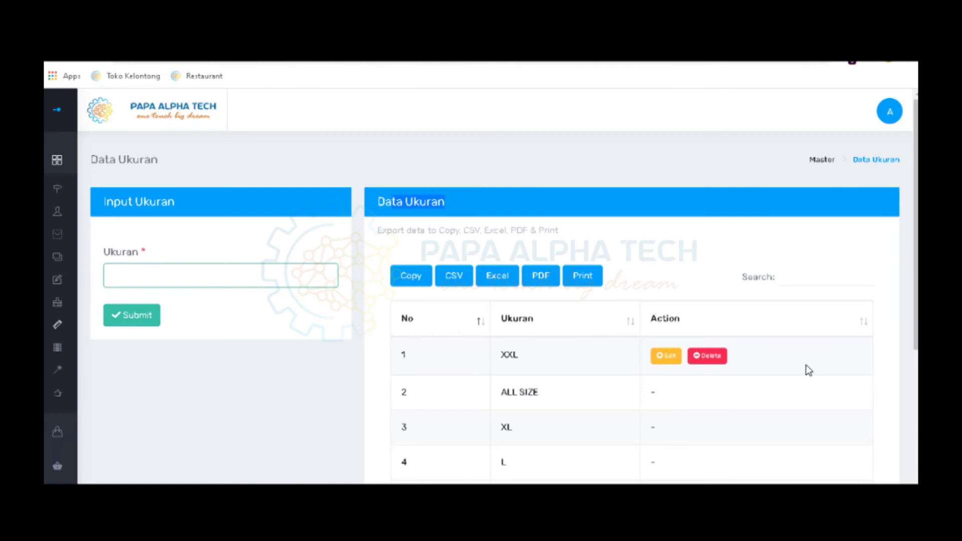
pyautogui.moveTo(55, 303)
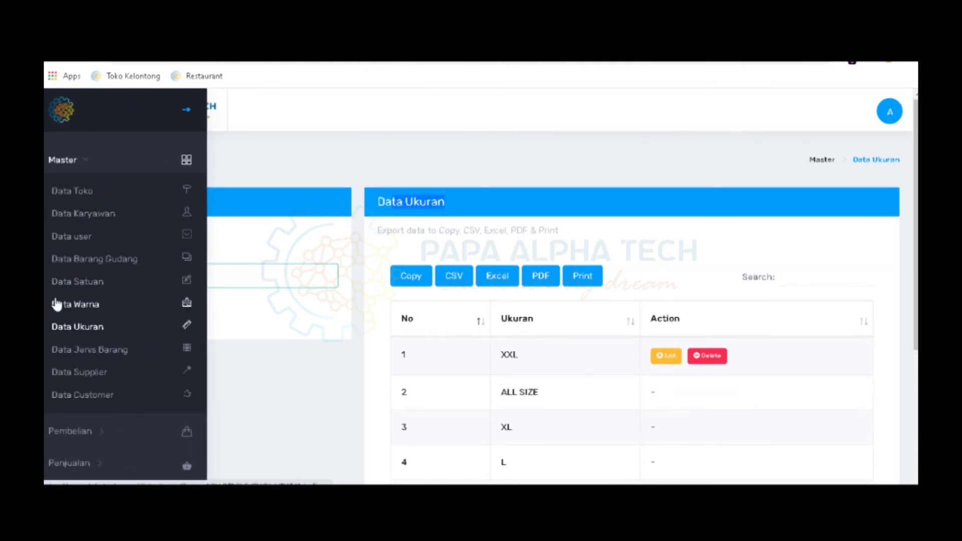
# Open Data Jenis Barang, submit KAOS V NECK as a new item type, and confirm the alert
pyautogui.click(75, 351)
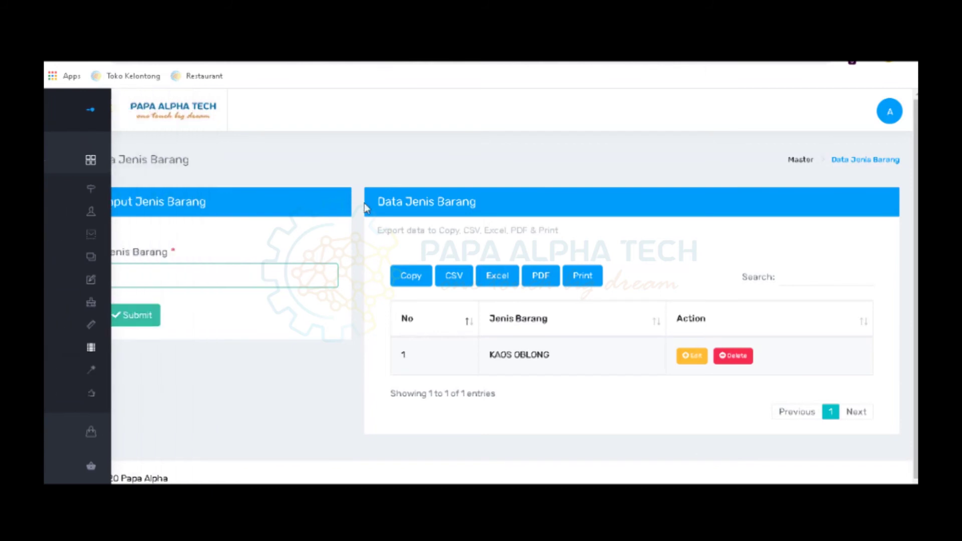
pyautogui.click(270, 276)
pyautogui.write('K')
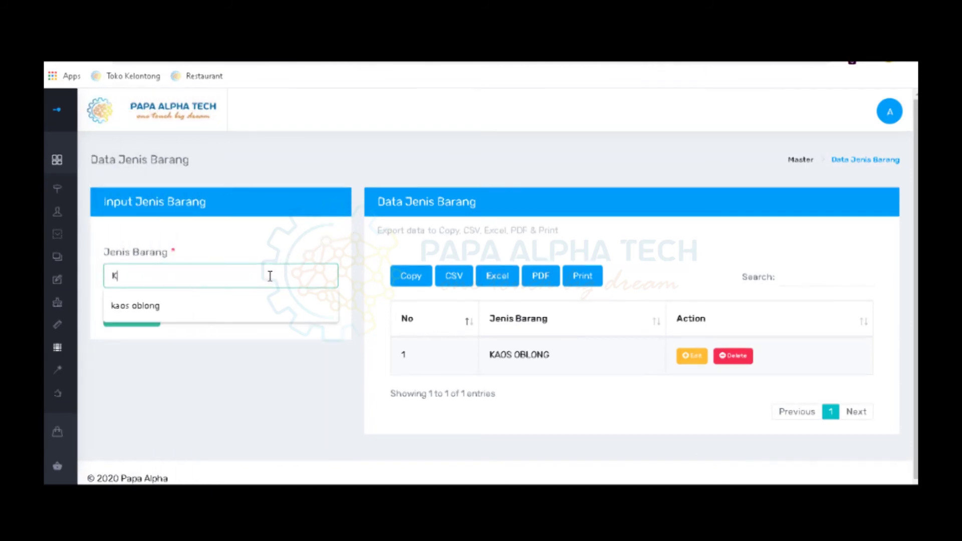
pyautogui.write('AOS V NEC')
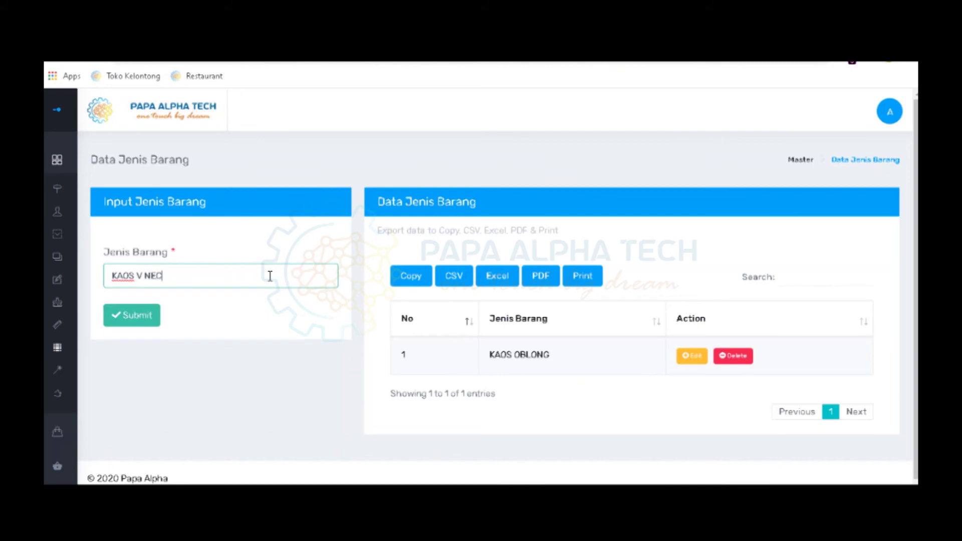
pyautogui.write('K')
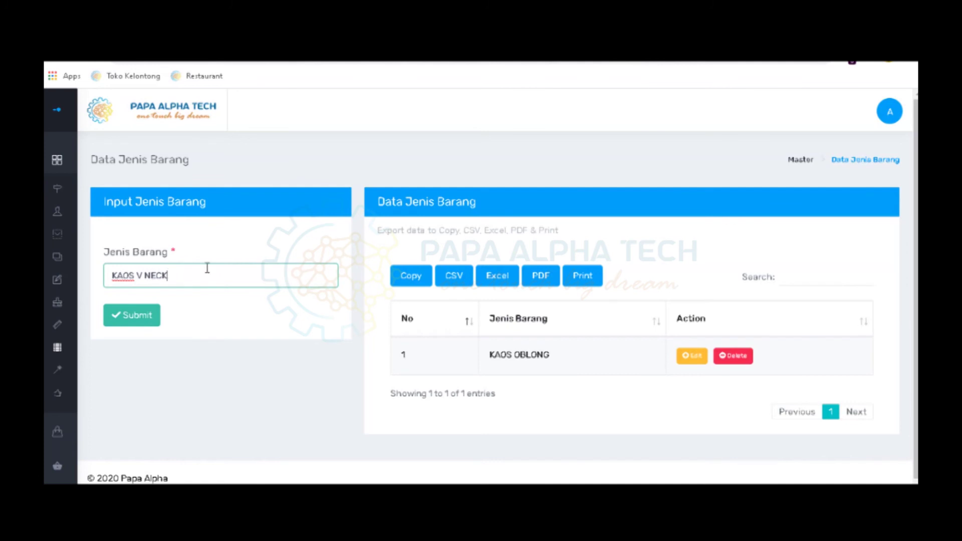
pyautogui.click(136, 330)
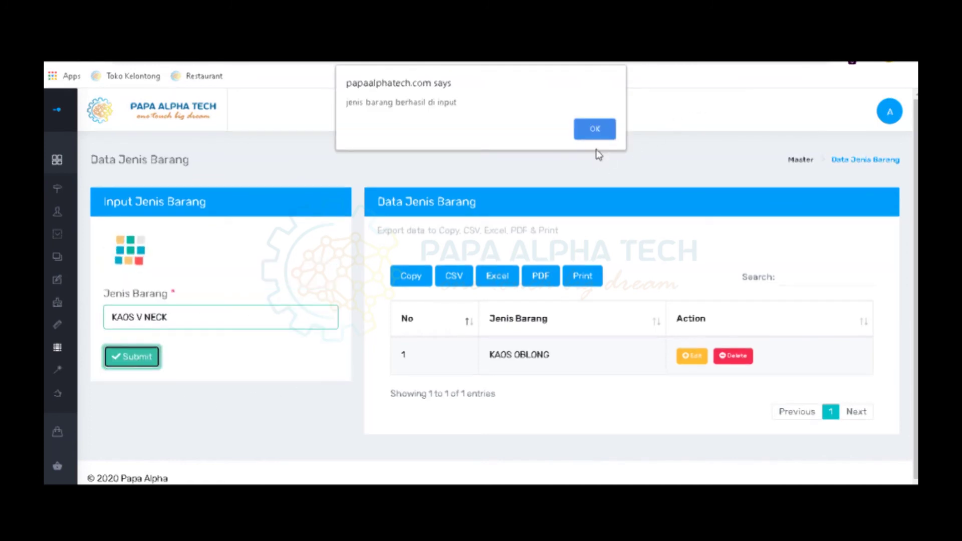
pyautogui.click(600, 134)
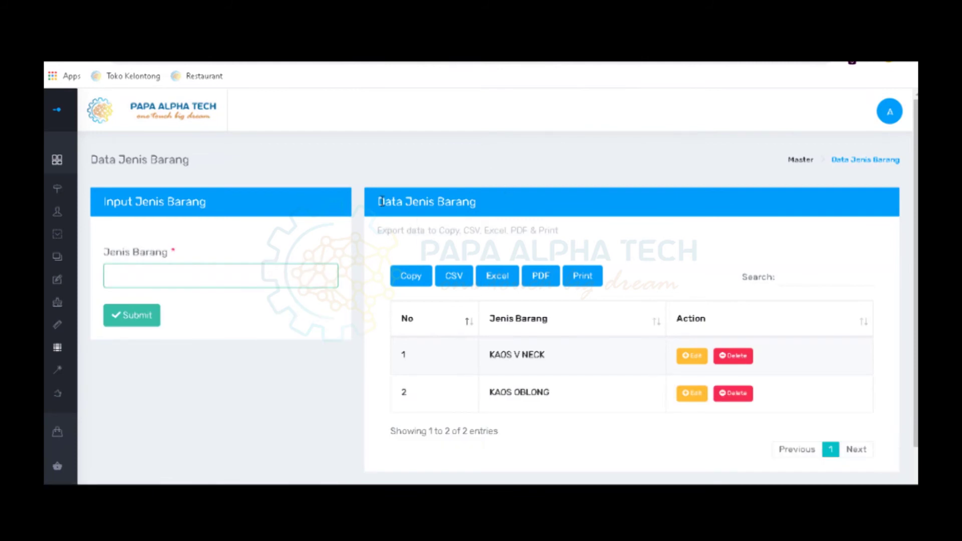
pyautogui.moveTo(380, 201); pyautogui.dragTo(482, 197)
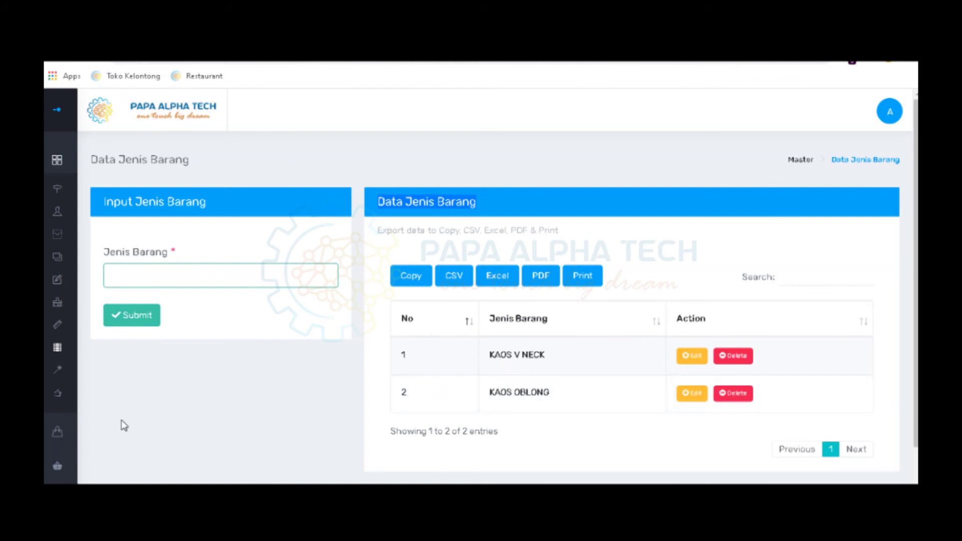
pyautogui.moveTo(45, 353)
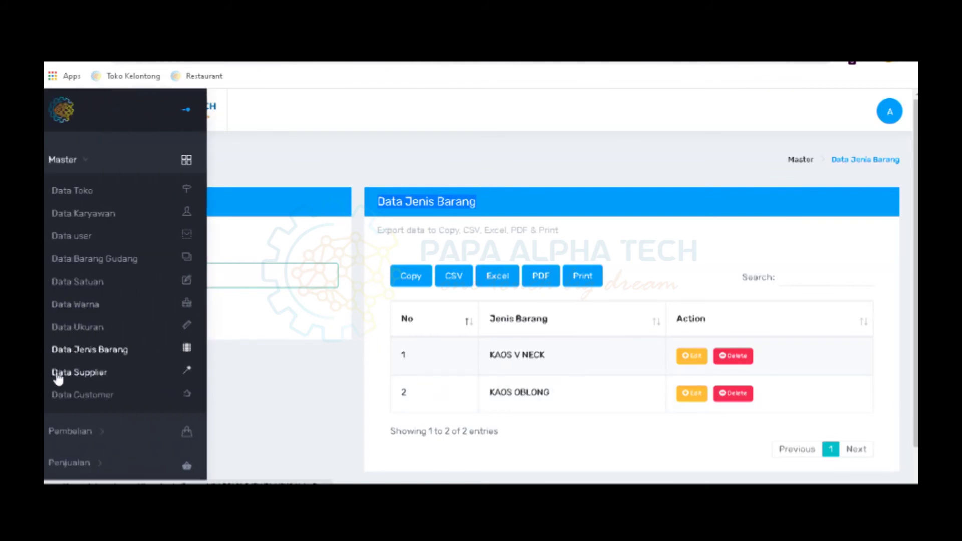
# Go to Master › Data Supplier and begin a new supplier entry
pyautogui.click(58, 376)
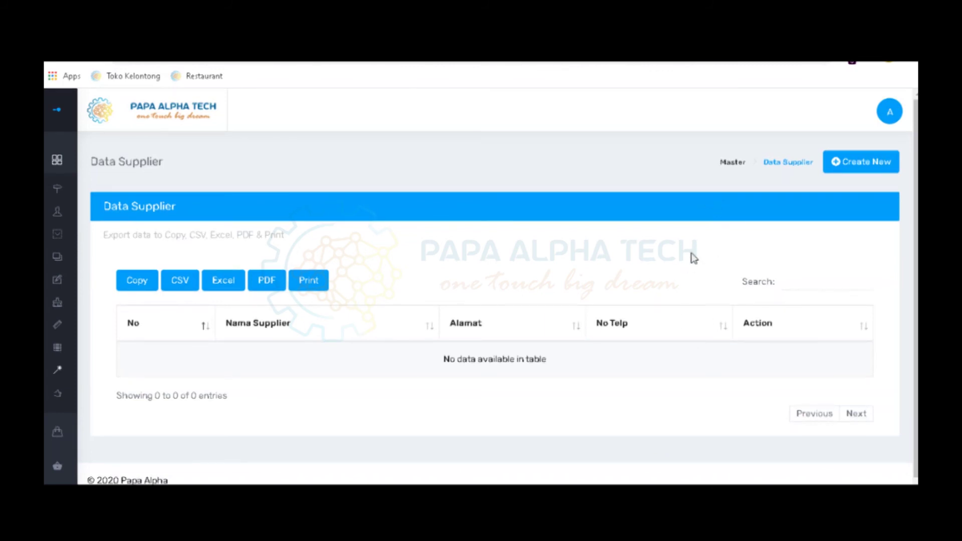
pyautogui.click(864, 168)
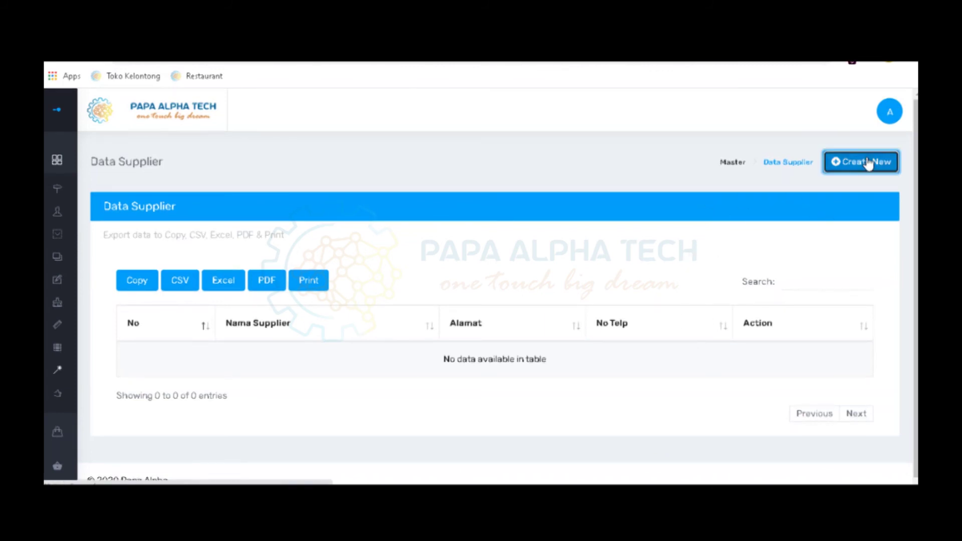
# Save supplier SUPPLIER BAJU A with its address and phone number, confirming the success alert
pyautogui.click(160, 279)
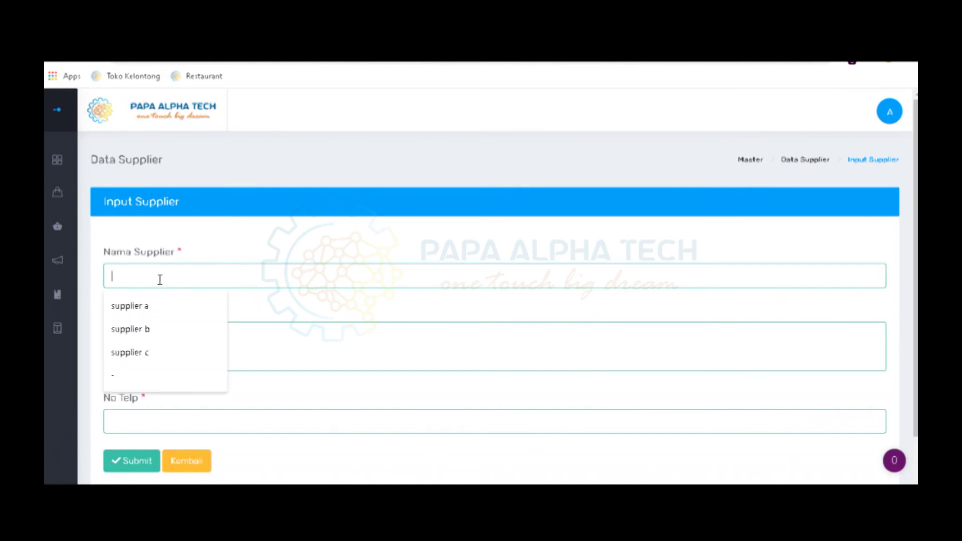
pyautogui.write('SUP')
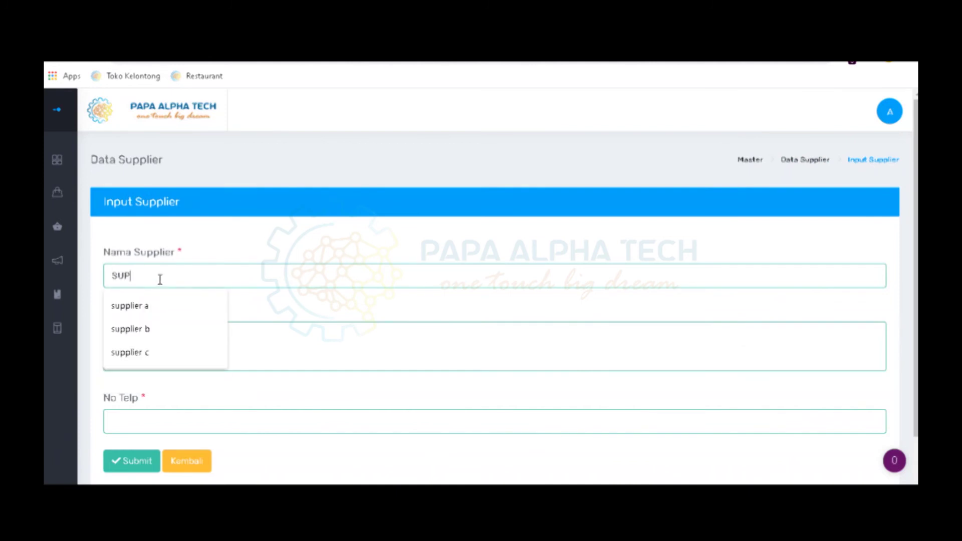
pyautogui.write('PLIER')
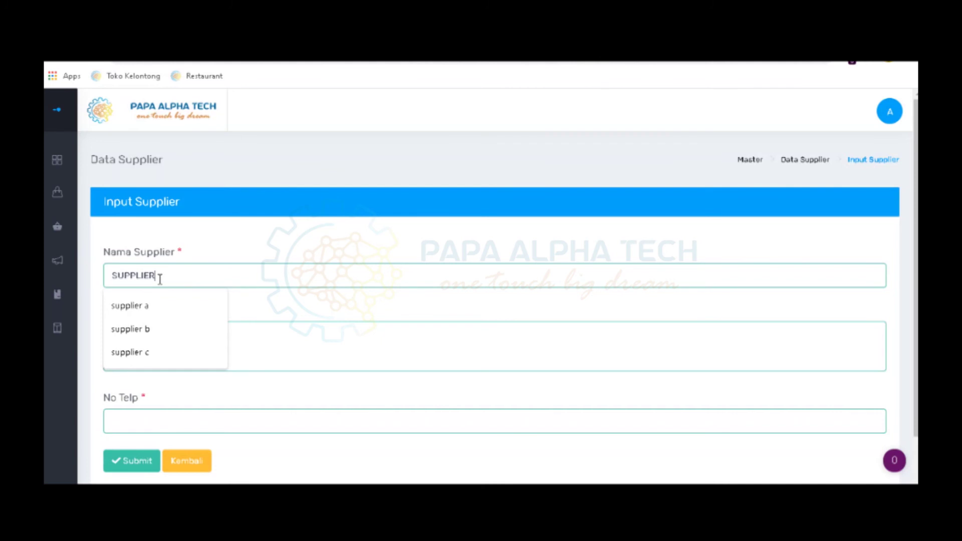
pyautogui.write(' BAJU A')
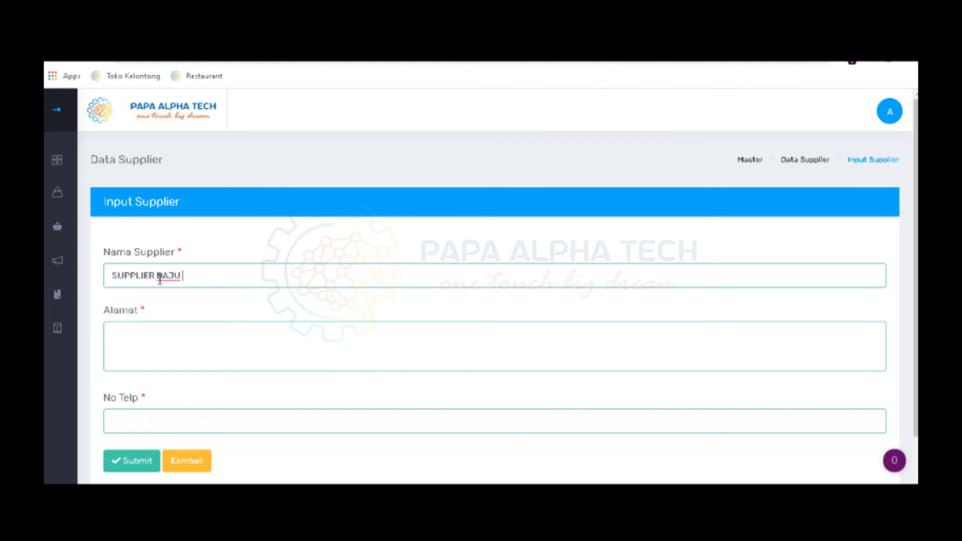
pyautogui.click(281, 342)
pyautogui.write('JL A')
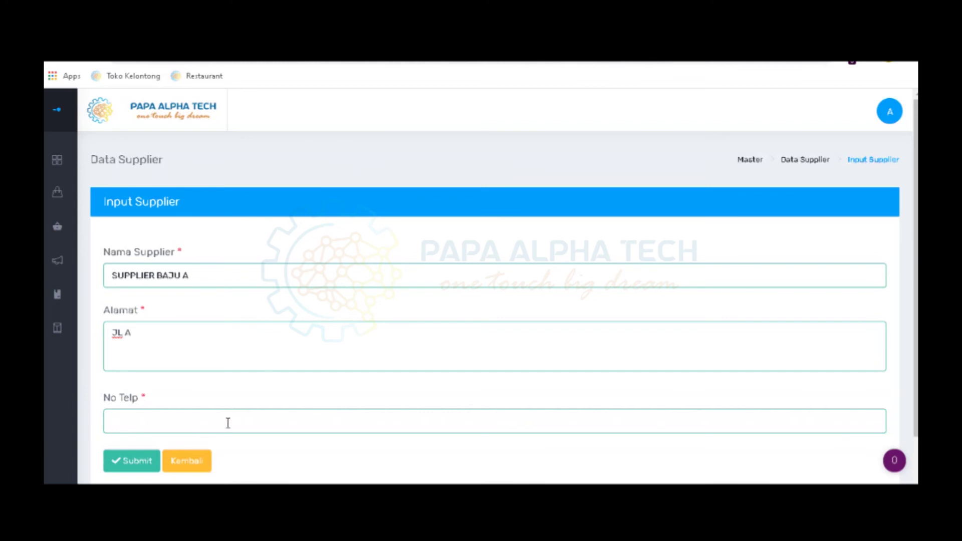
pyautogui.click(227, 422)
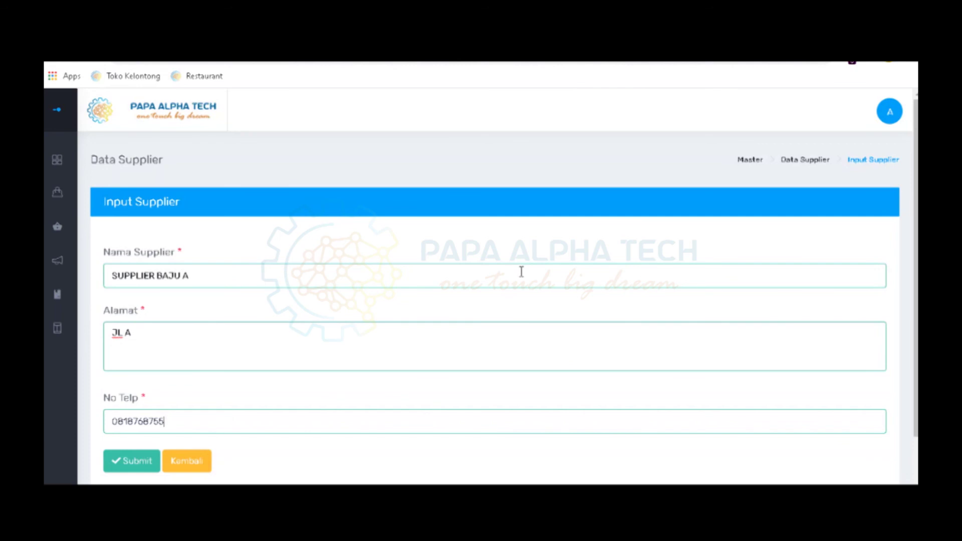
pyautogui.scroll(-2, 521, 271)
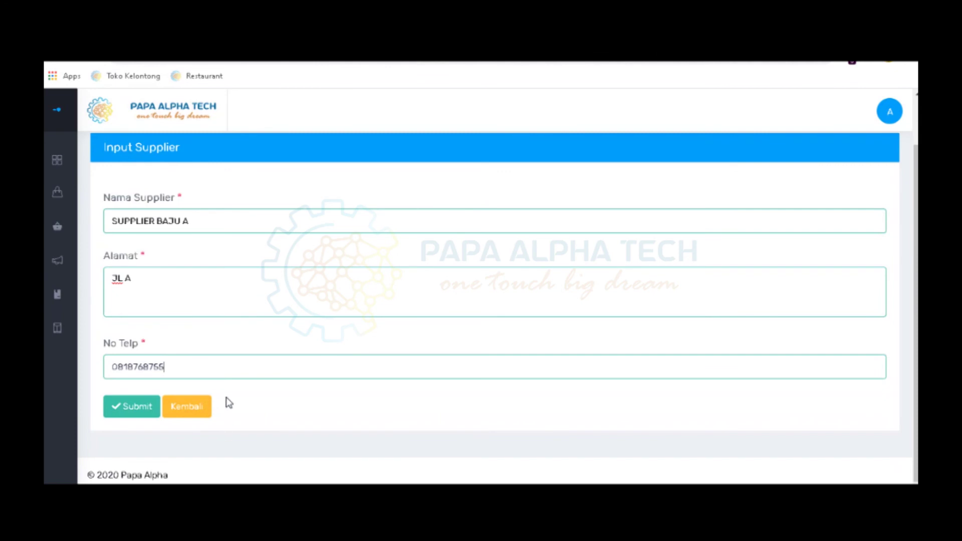
pyautogui.click(137, 418)
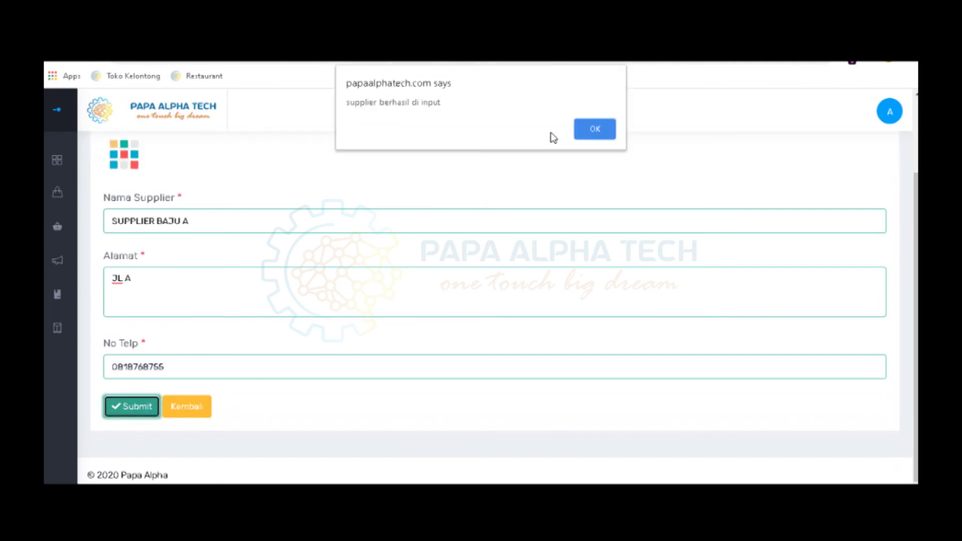
pyautogui.click(592, 130)
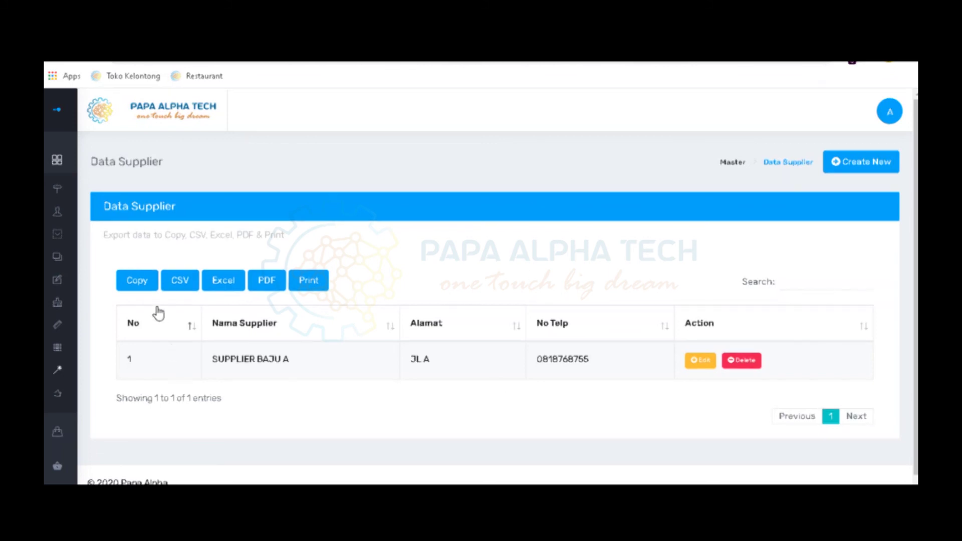
pyautogui.moveTo(44, 336)
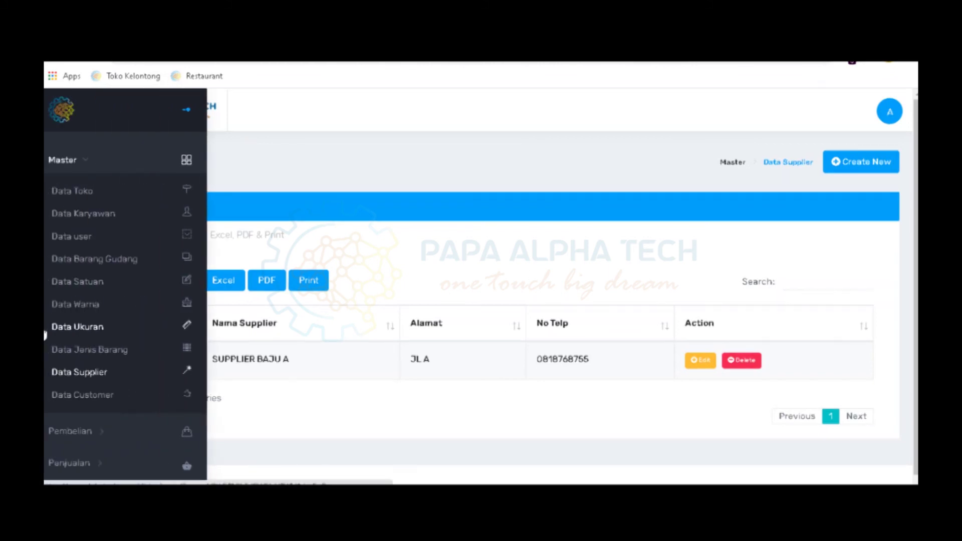
# Go to Master › Data Customer and begin a new customer entry
pyautogui.click(94, 397)
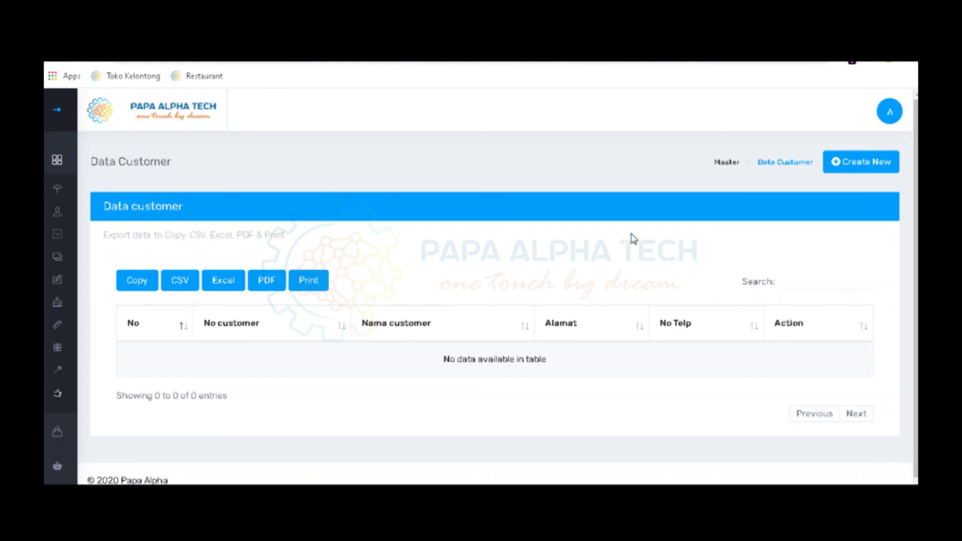
pyautogui.click(864, 169)
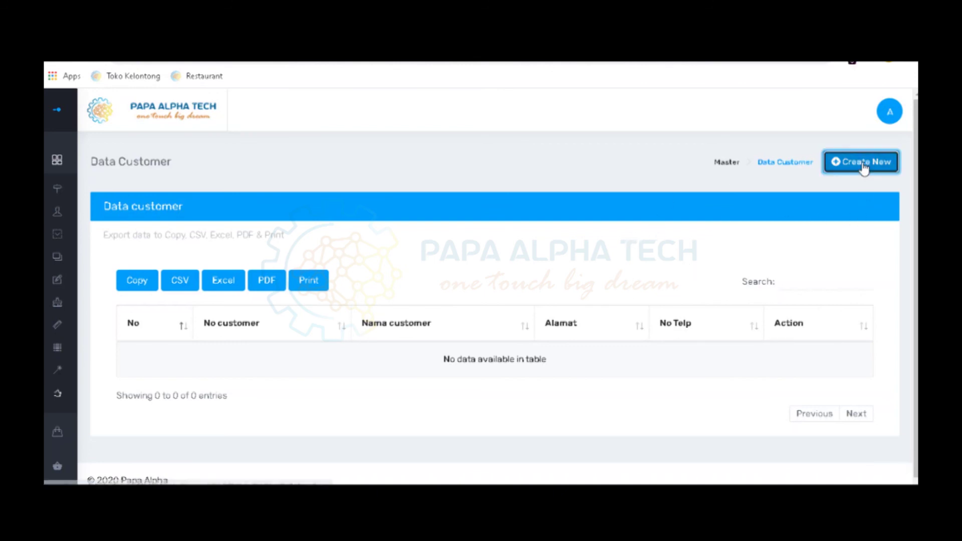
pyautogui.moveTo(916, 251); pyautogui.dragTo(916, 252)
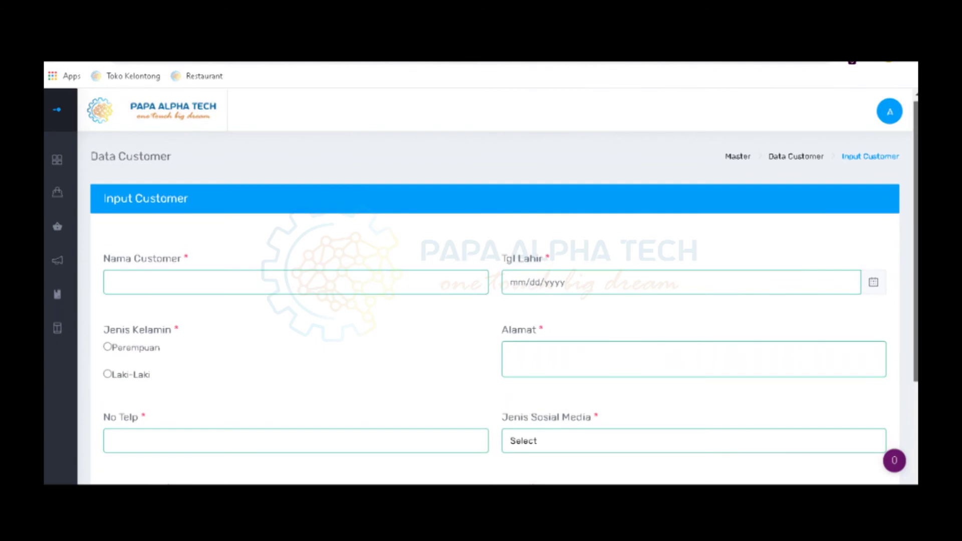
pyautogui.moveTo(916, 253); pyautogui.dragTo(916, 280)
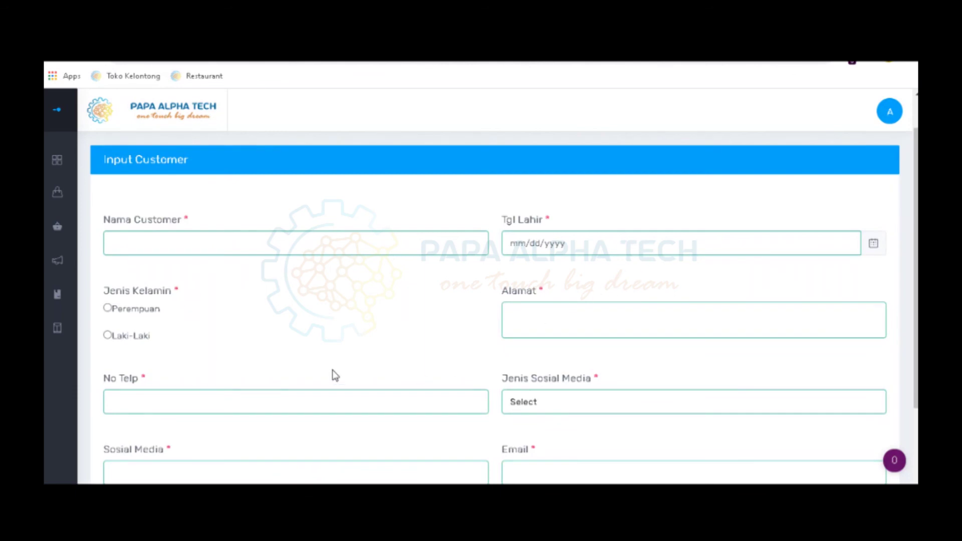
pyautogui.scroll(-2, 335, 376)
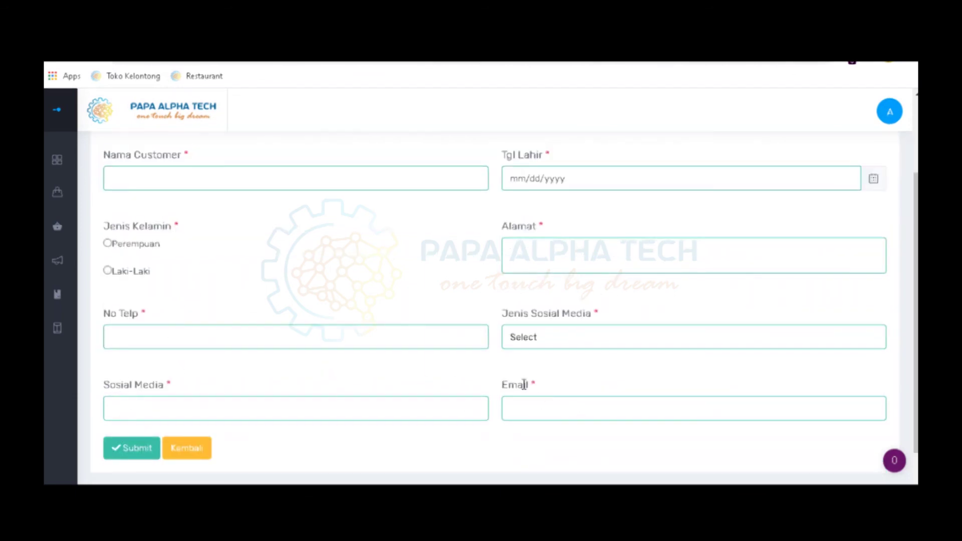
pyautogui.scroll(2, 521, 373)
pyautogui.click(359, 245)
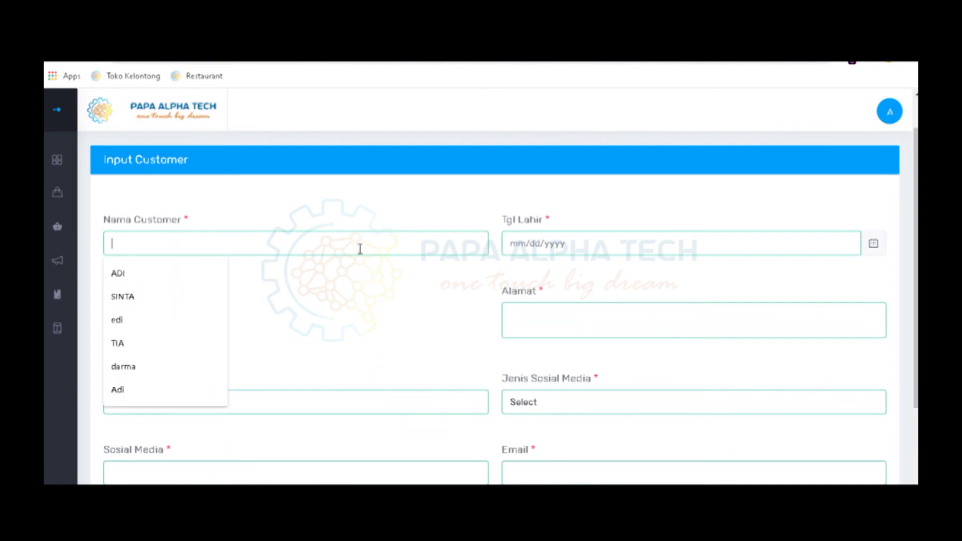
pyautogui.write('DEA')
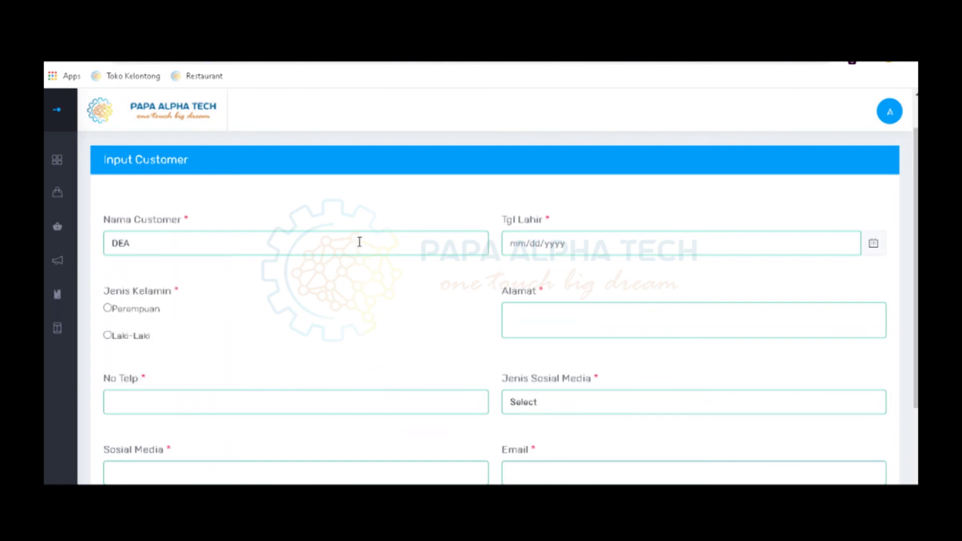
pyautogui.click(558, 243)
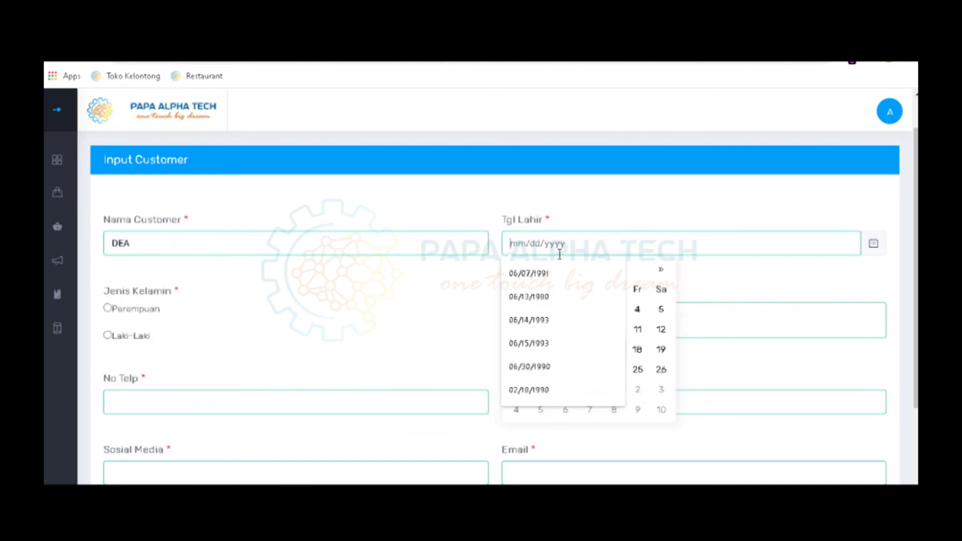
pyautogui.click(558, 297)
pyautogui.click(107, 308)
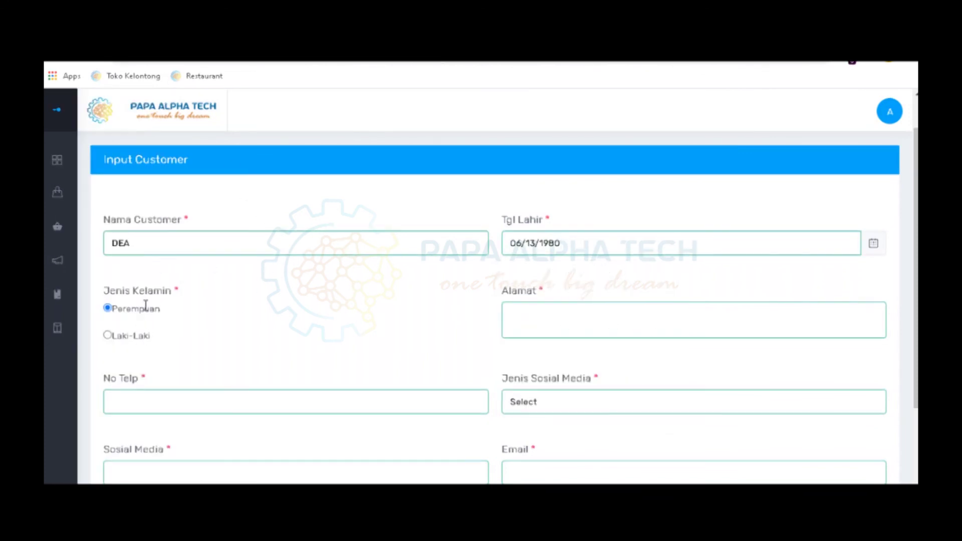
# Fill in the customer's address and phone number, and choose INSTAGRAM as social media
pyautogui.click(622, 322)
pyautogui.write('JL A')
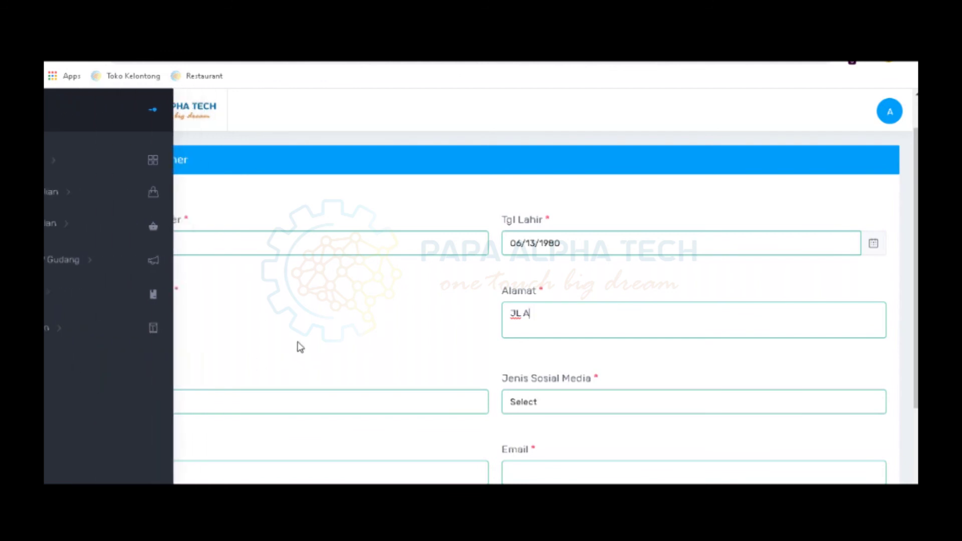
pyautogui.scroll(-1, 300, 347)
pyautogui.click(291, 331)
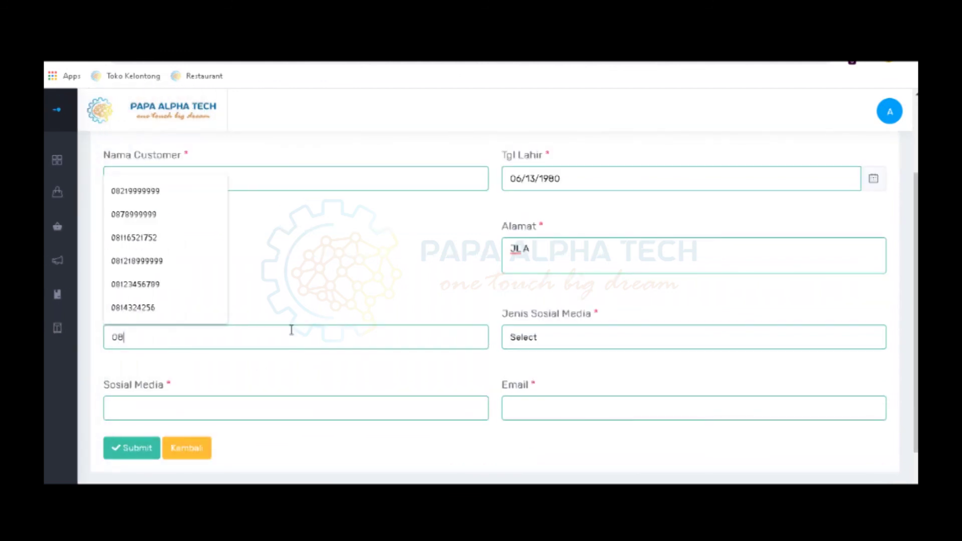
pyautogui.rightClick(289, 387)
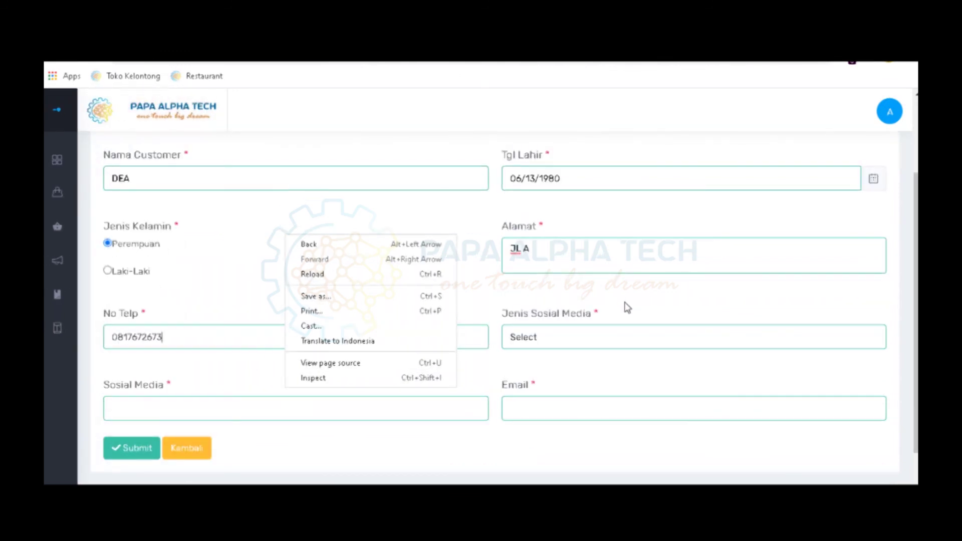
pyautogui.click(606, 346)
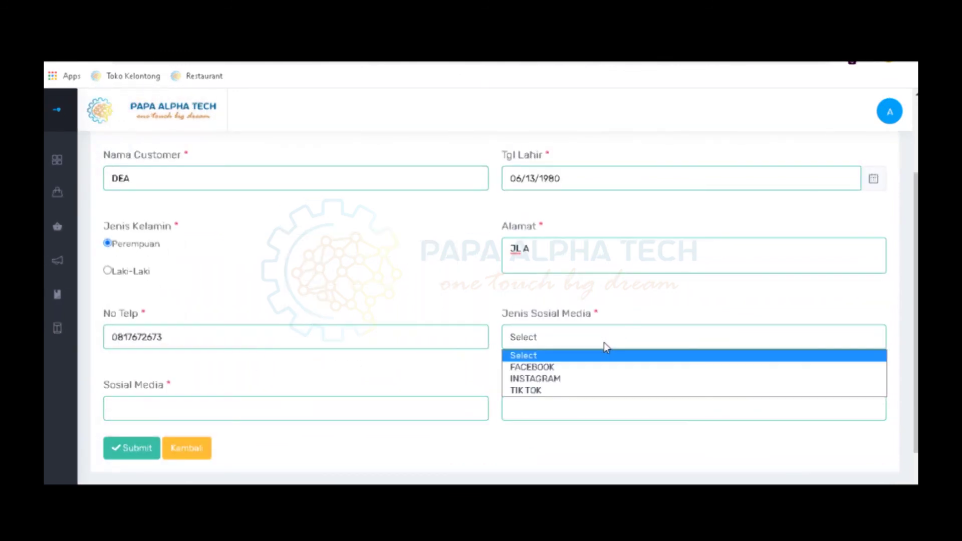
pyautogui.click(612, 380)
# Add the customer's Instagram account and e-mail, then submit and confirm the saved alert
pyautogui.click(261, 410)
pyautogui.write('dea001')
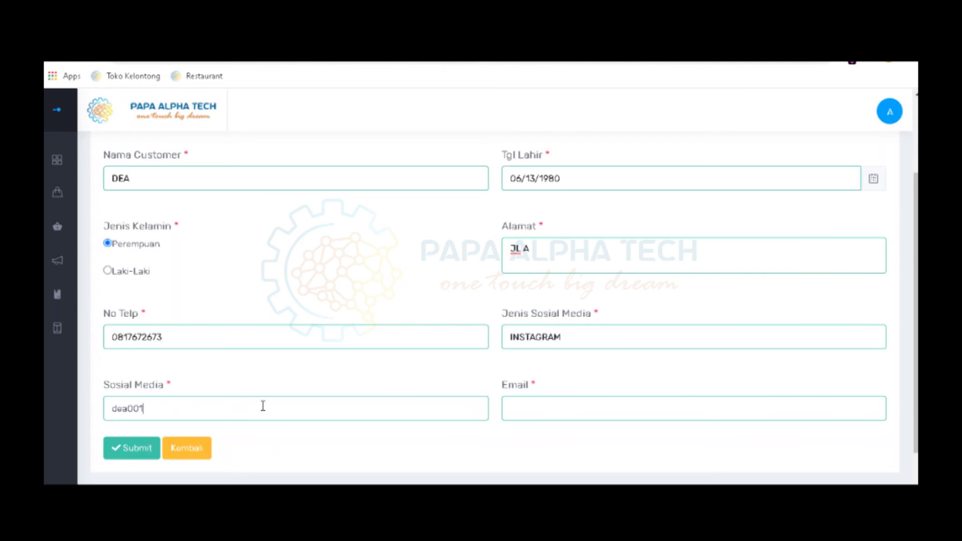
pyautogui.click(530, 409)
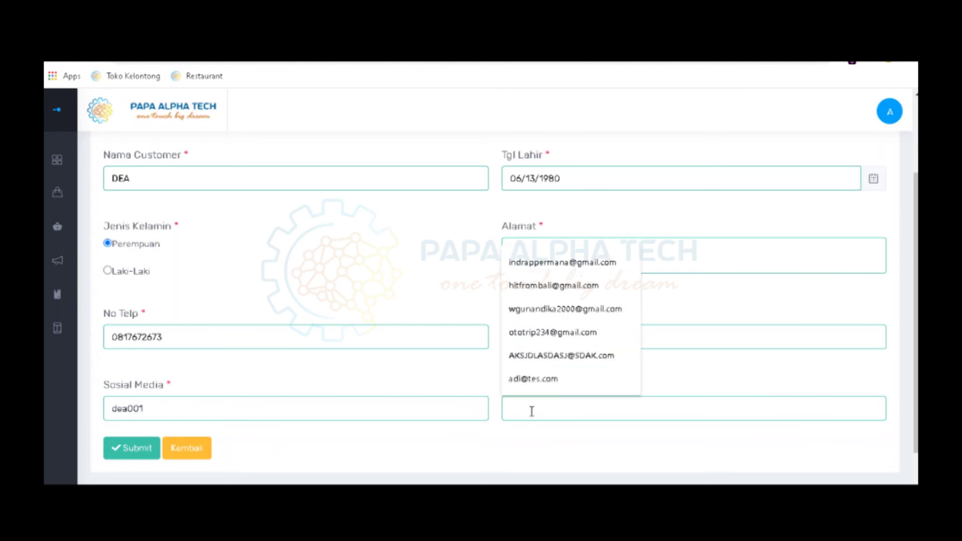
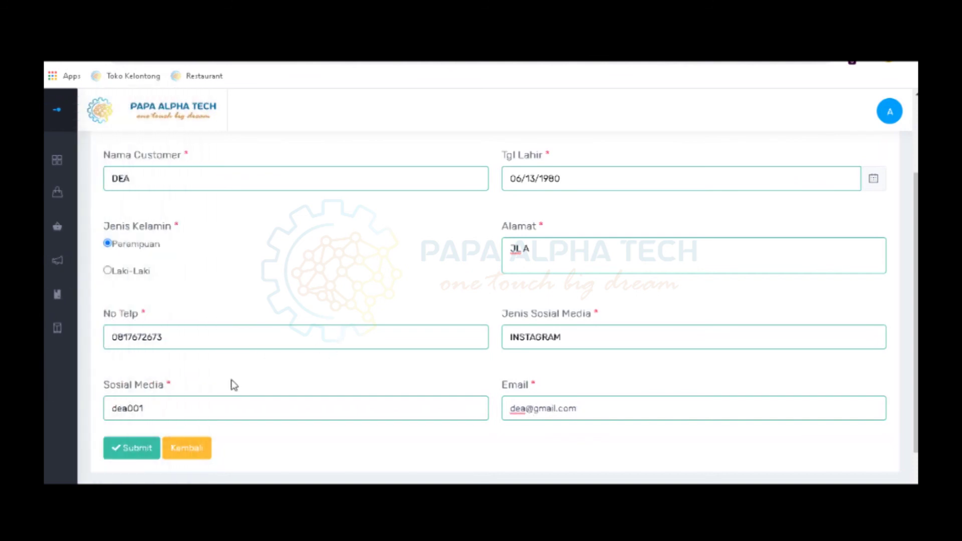
pyautogui.click(150, 452)
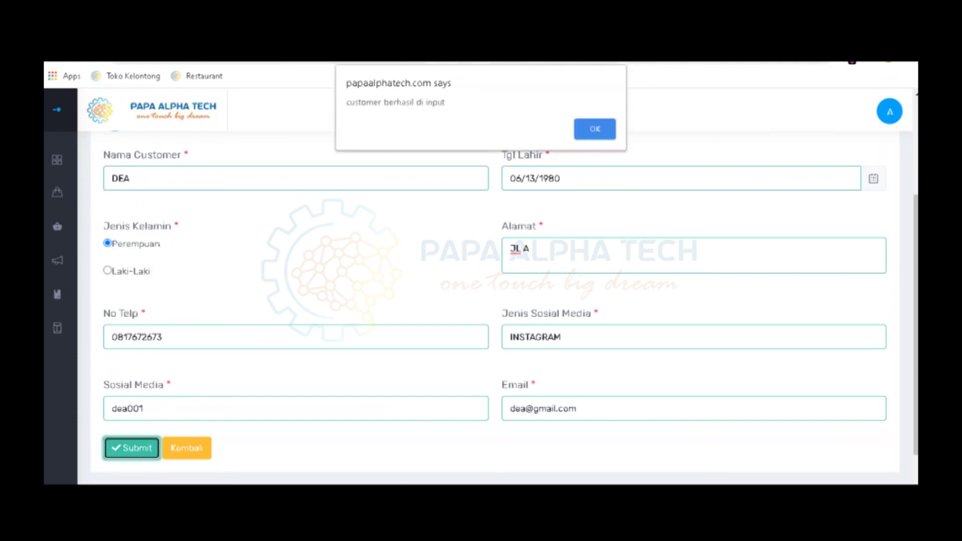
pyautogui.click(610, 132)
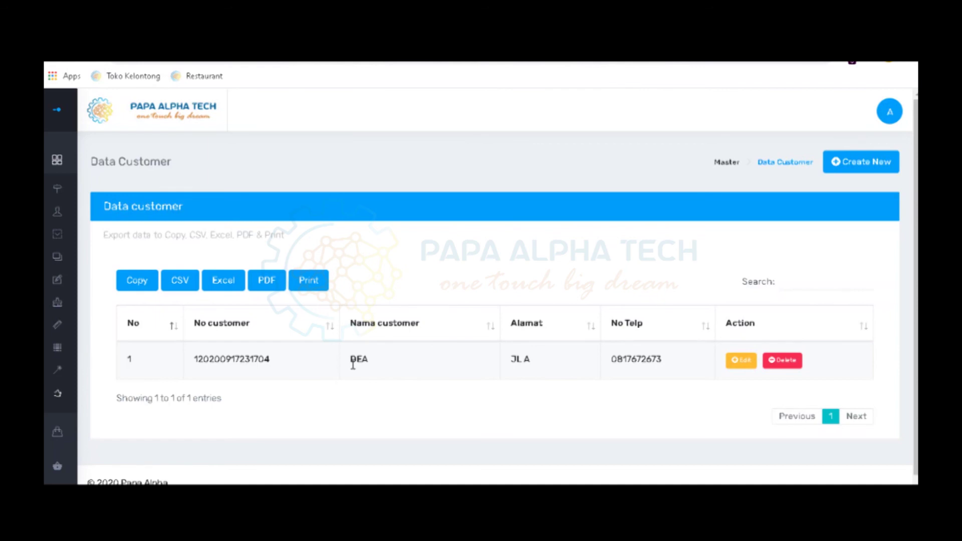
# Review the Data Customer table showing the single saved customer entry
pyautogui.moveTo(44, 234)
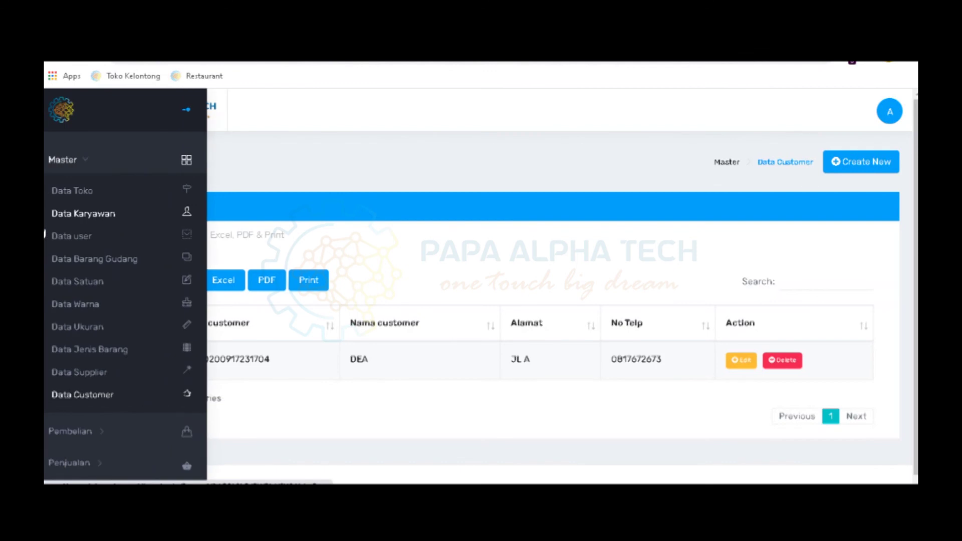